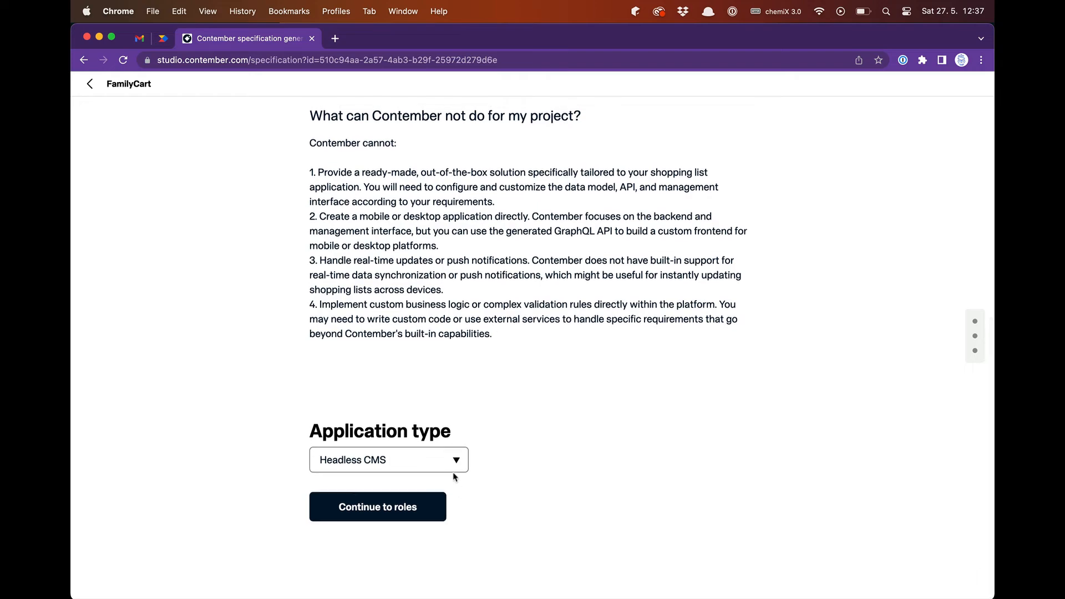
- Choose Headless CMS as the application type and continue to the roles section
click(456, 465)
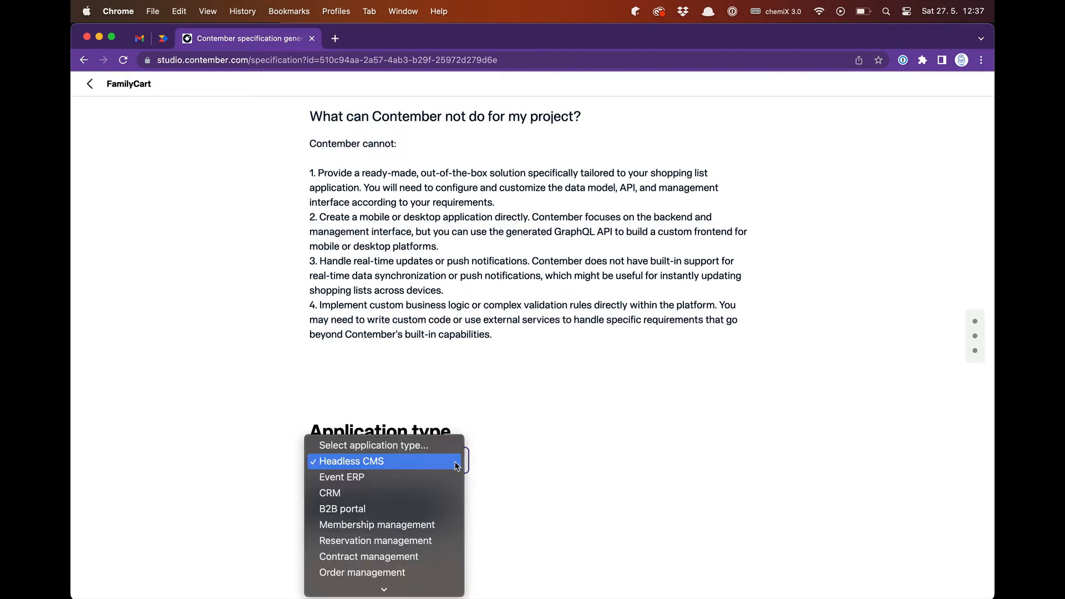
mouse_move(385, 590)
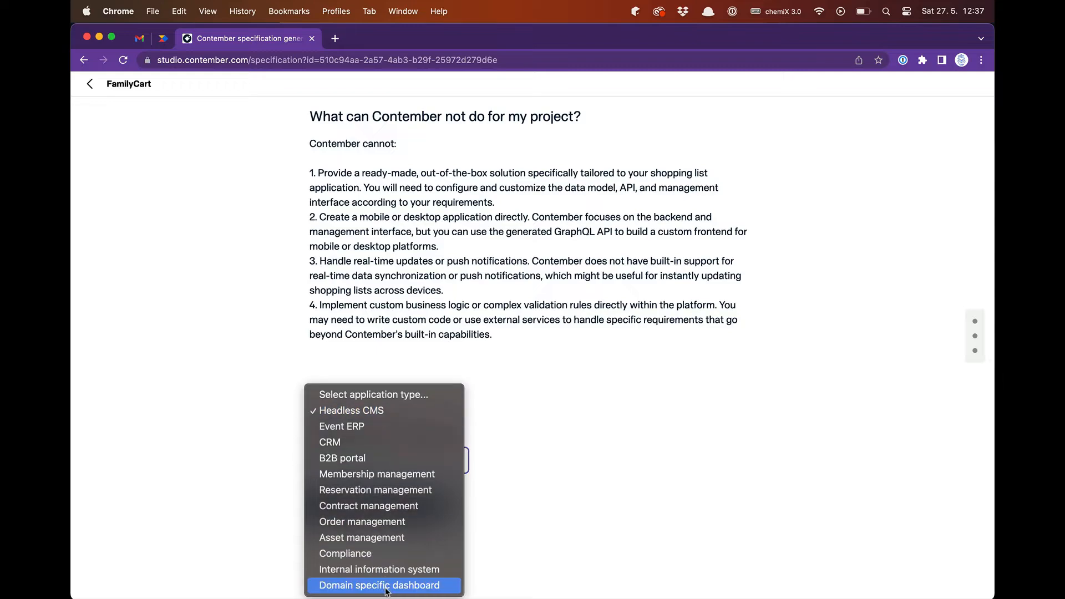
click(398, 417)
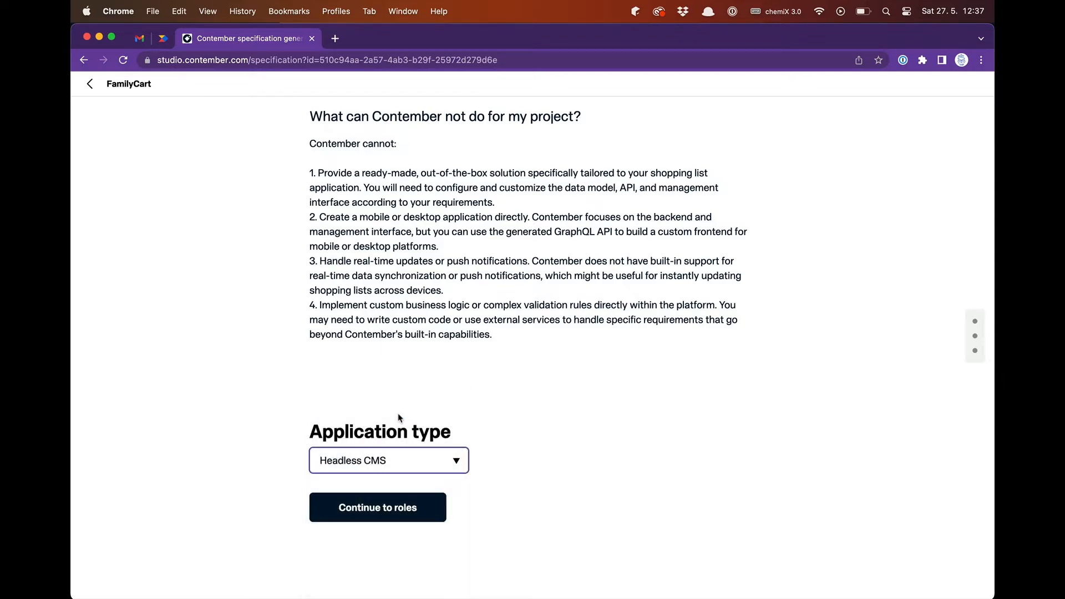
click(377, 520)
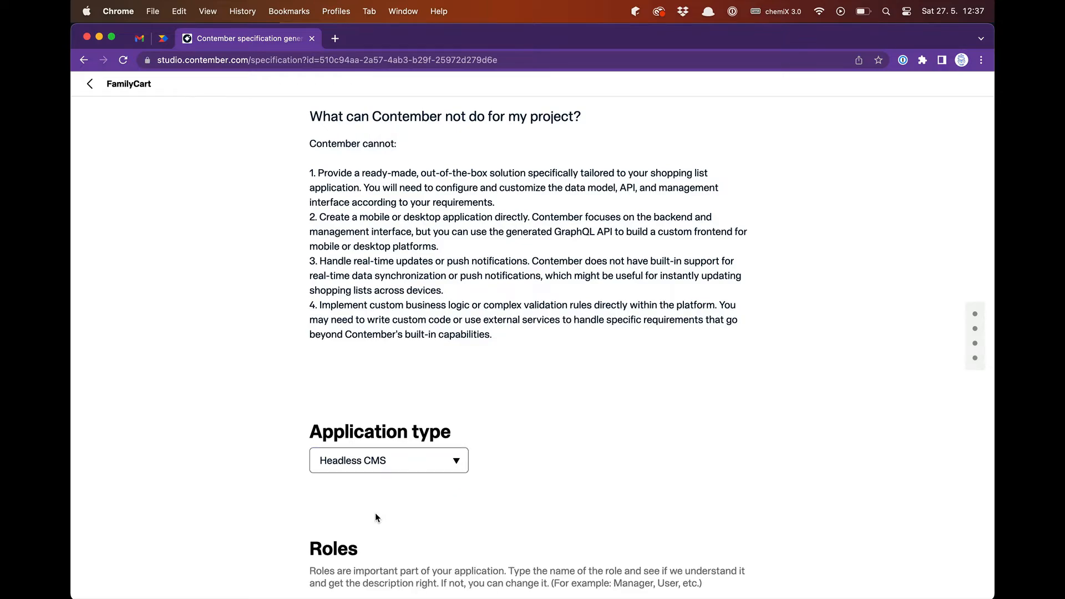
- Add a role named "person" with its generated description and continue to the user flows section
scroll(375, 512, down, 3)
text(person)
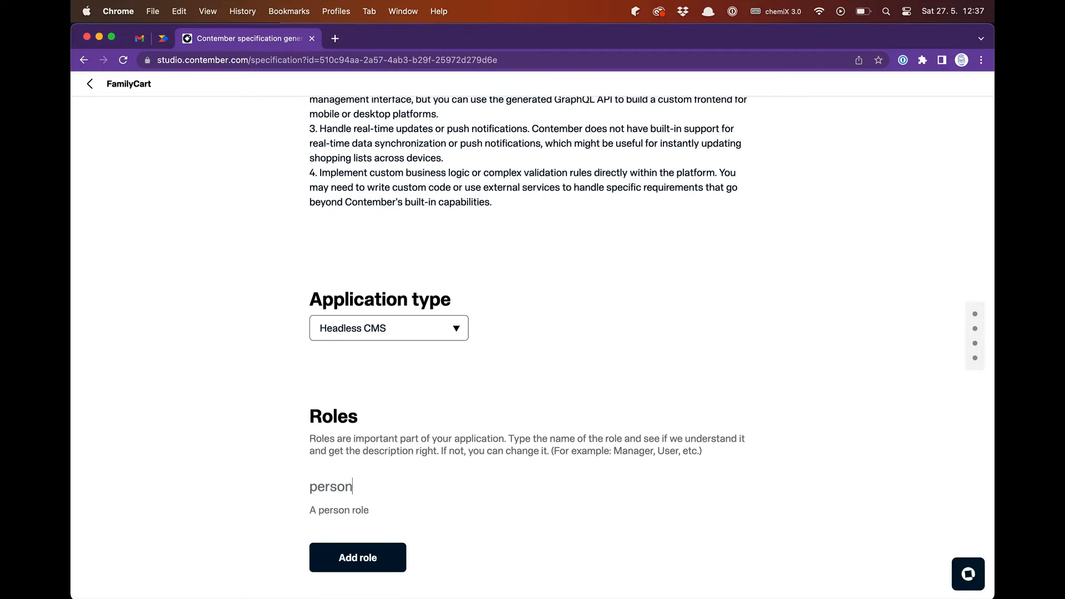
scroll(532, 348, down, 1)
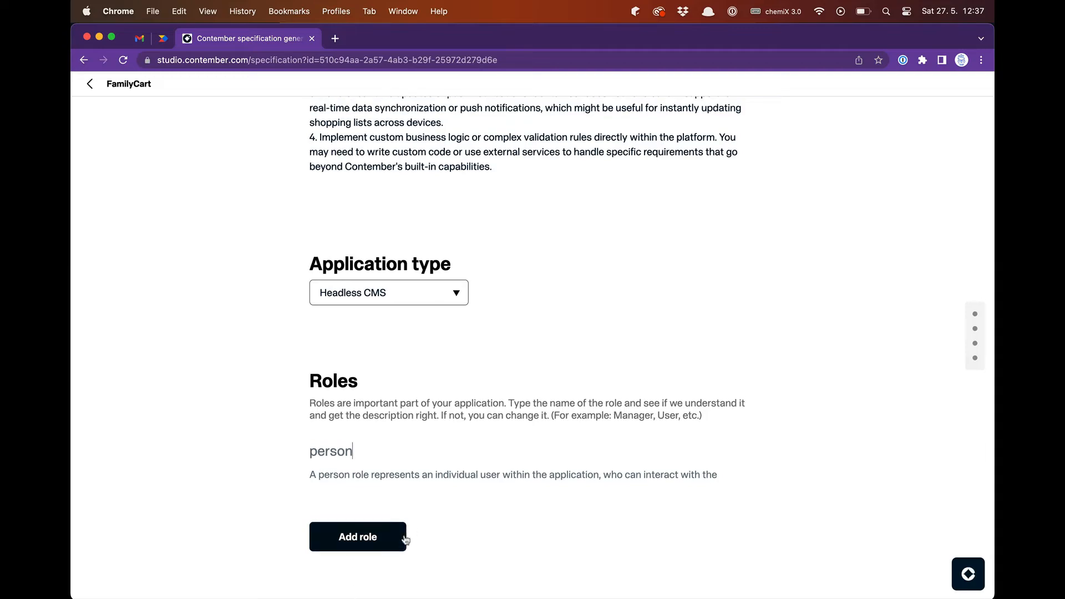
scroll(360, 457, down, 1)
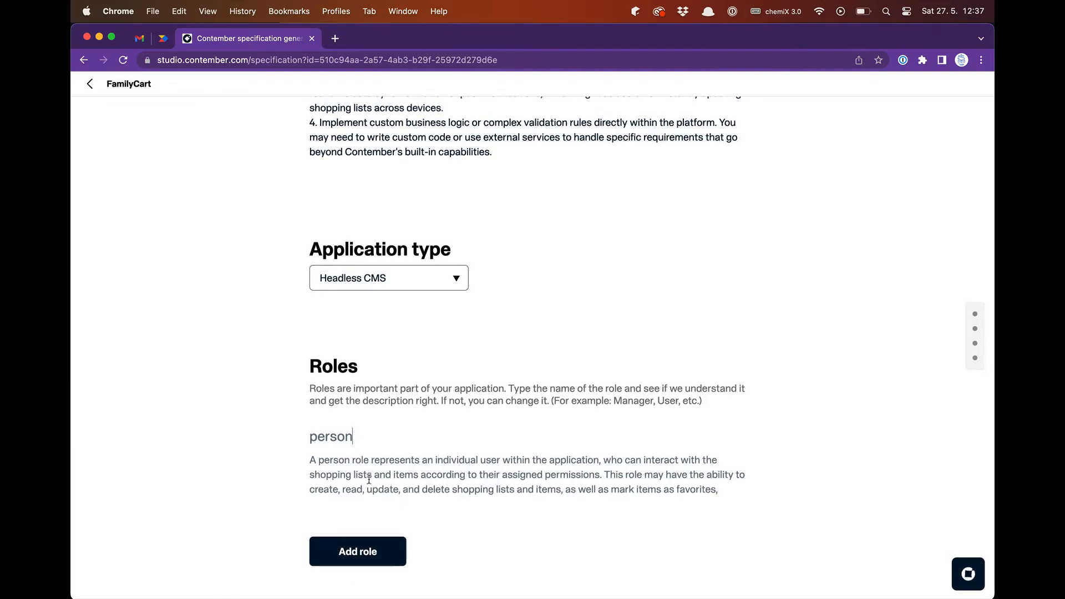
scroll(371, 495, down, 3)
click(399, 507)
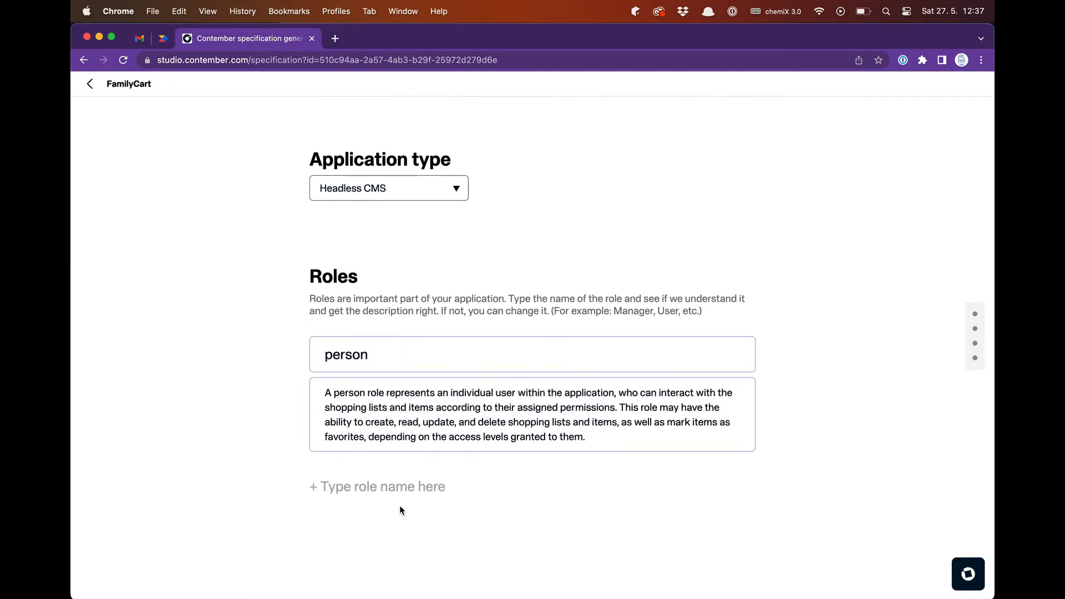
click(427, 511)
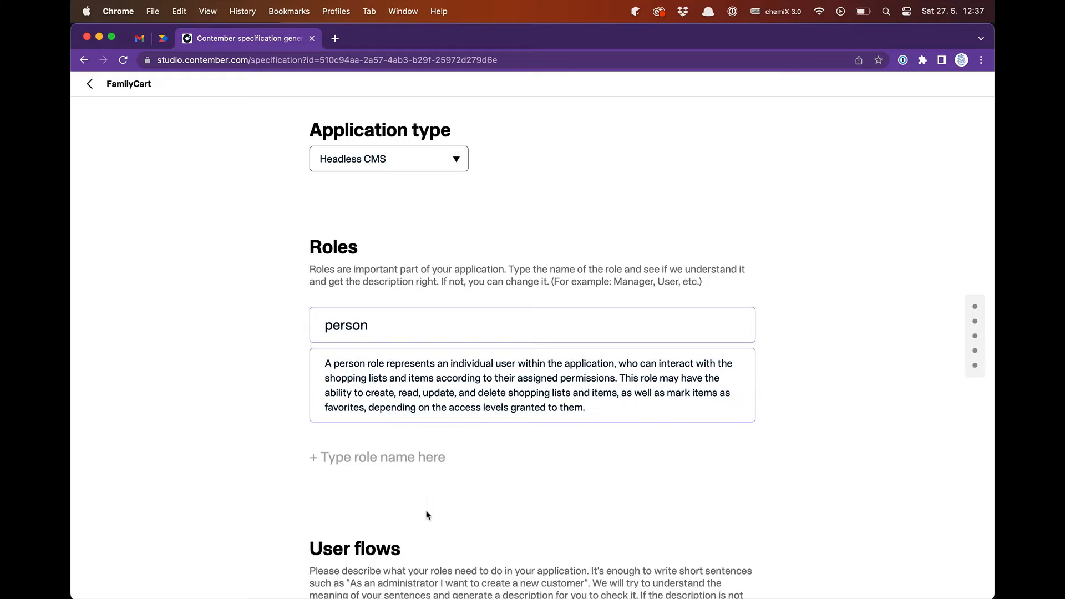
- Add the user flow "Create a page with a form to add a new item to the list."
scroll(427, 514, down, 3)
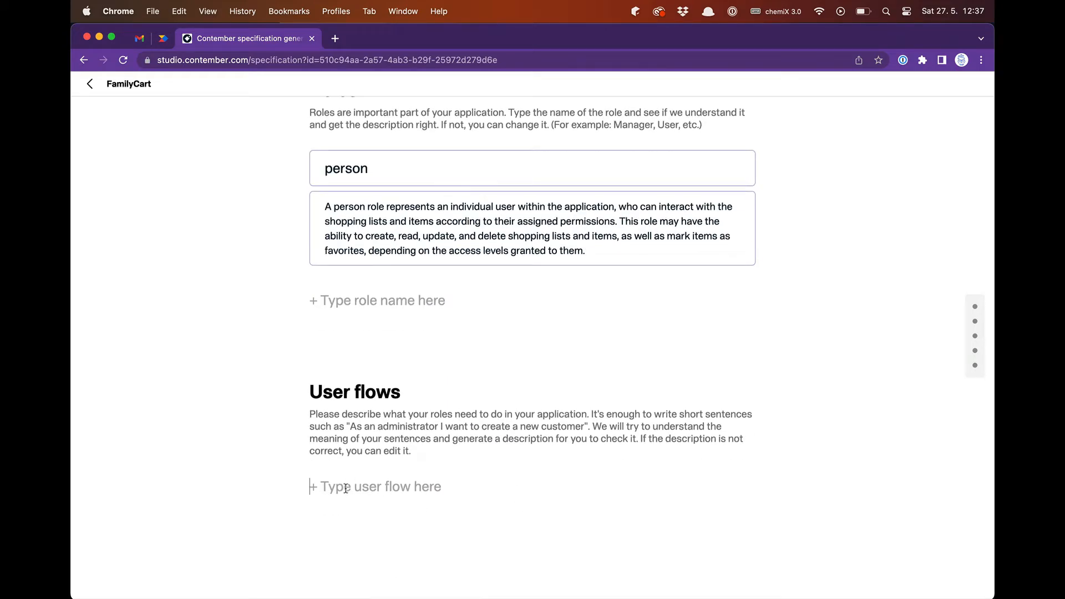
text(Create a page with a form to add a n)
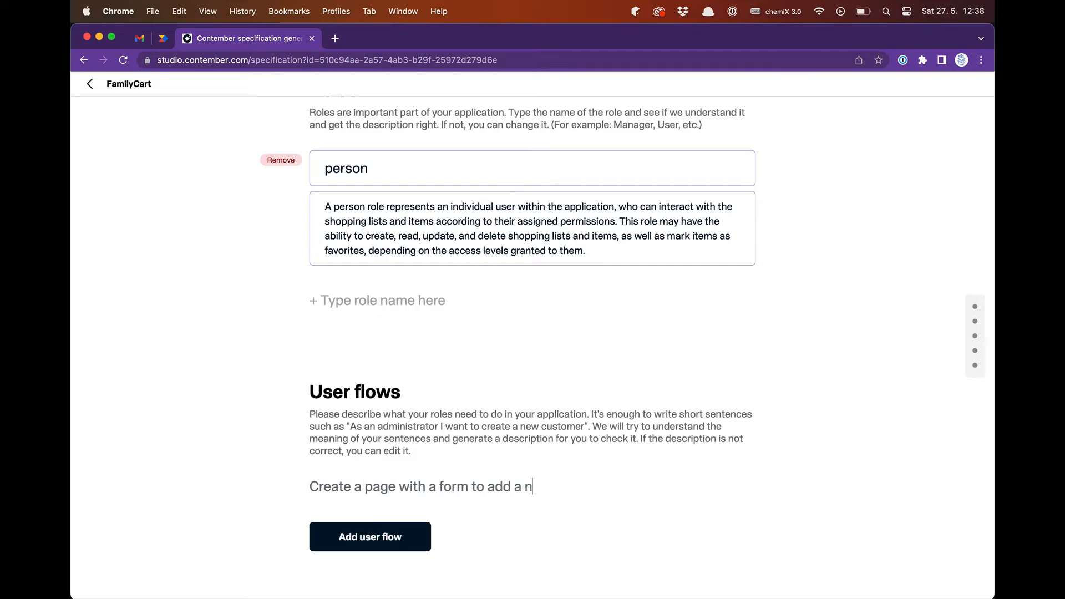
text(ew item to the list.)
scroll(452, 338, down, 1)
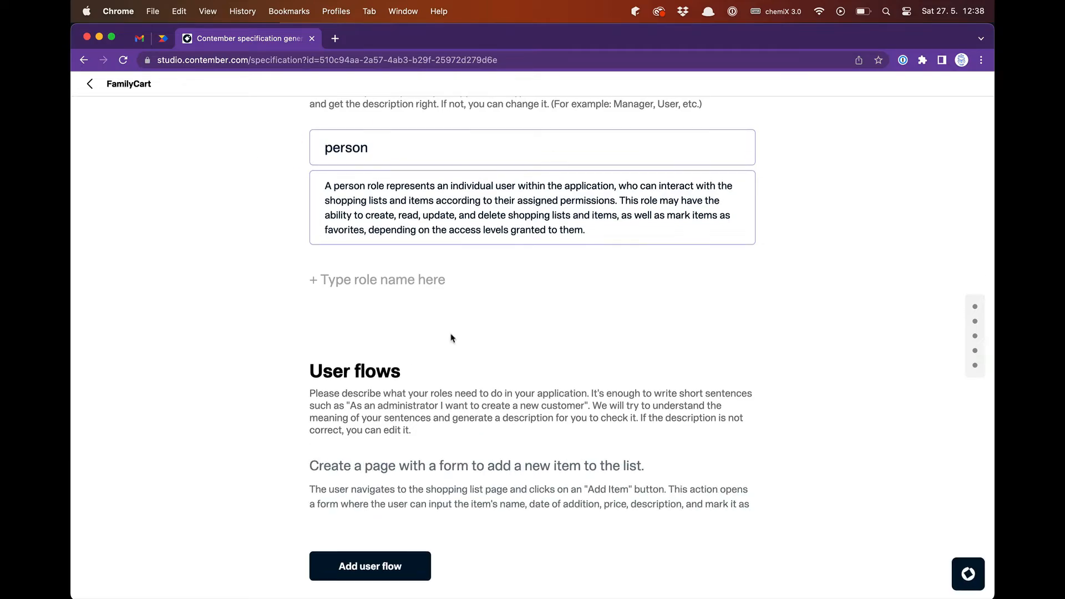
click(387, 551)
- Add the user flow "Create a page that displays all the items added by the user to their shopping list."
scroll(389, 551, down, 3)
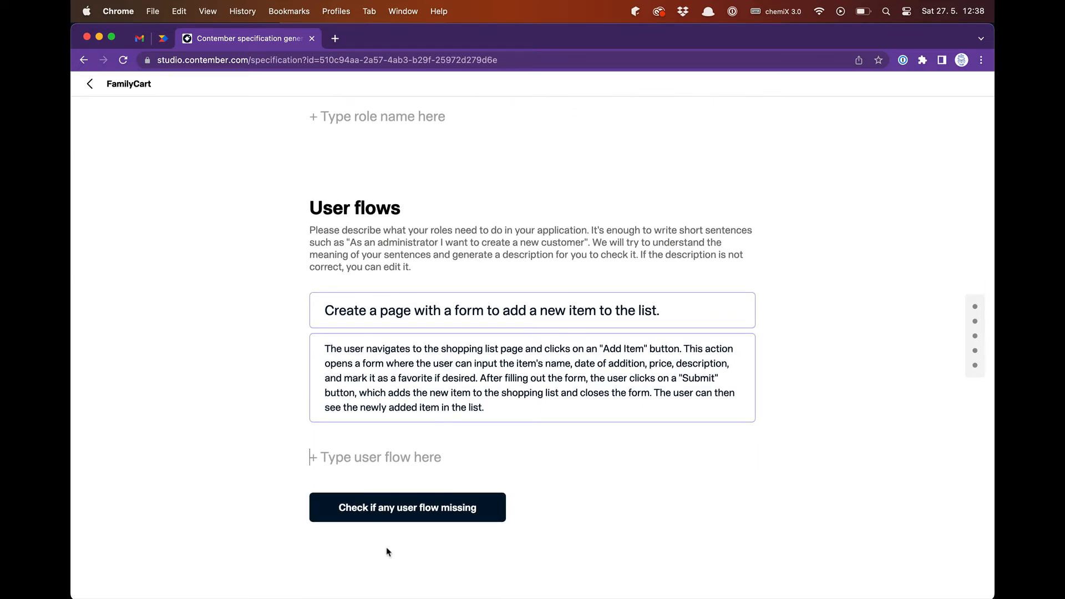
text(Create a page that displ)
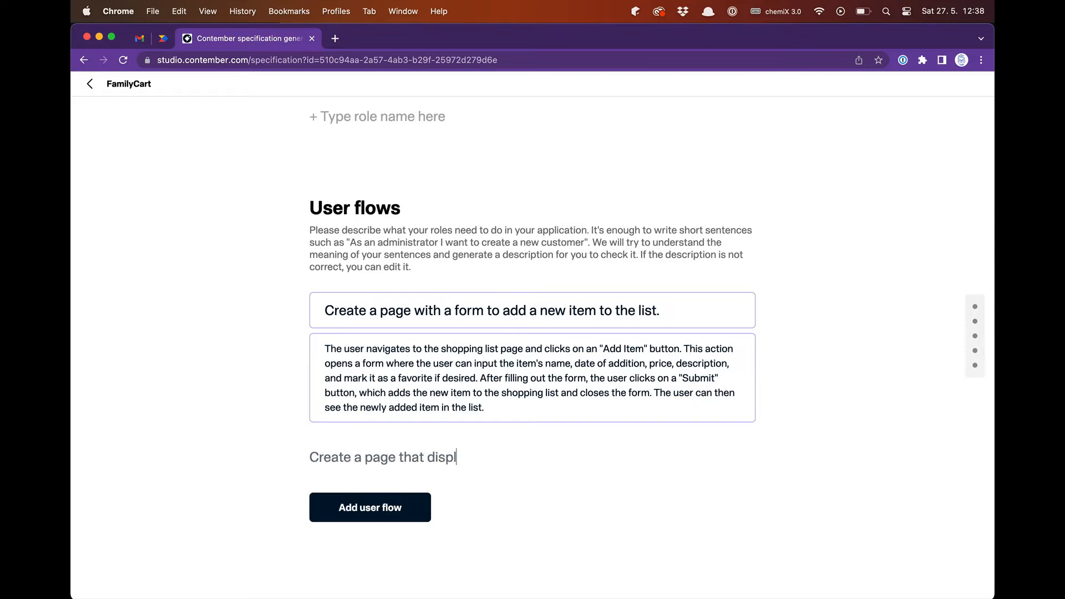
text(ays all the items added by the user to th)
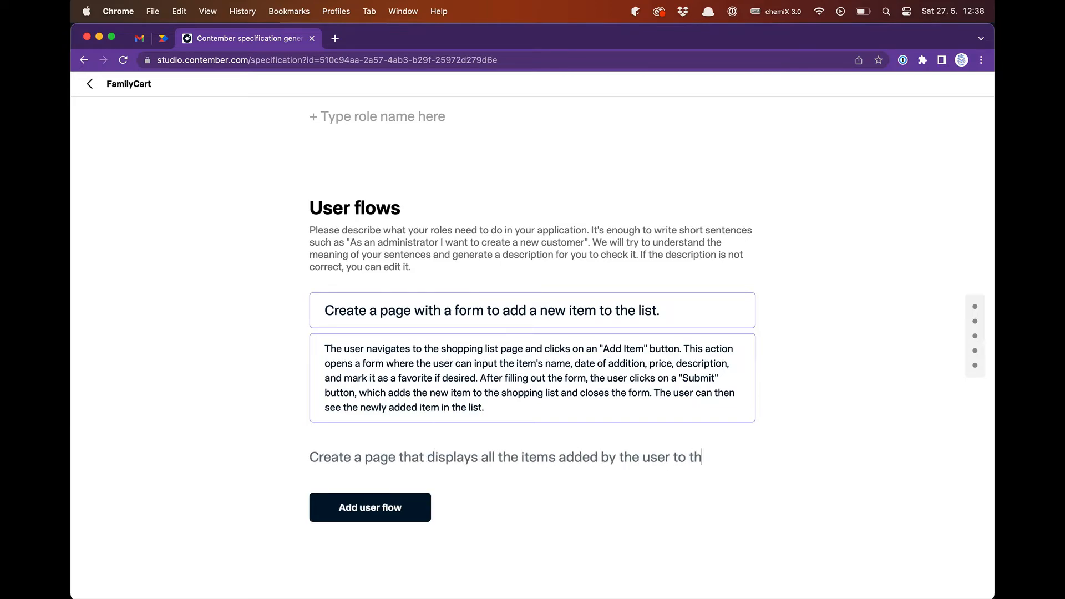
text(eir shopping list.)
key(Return)
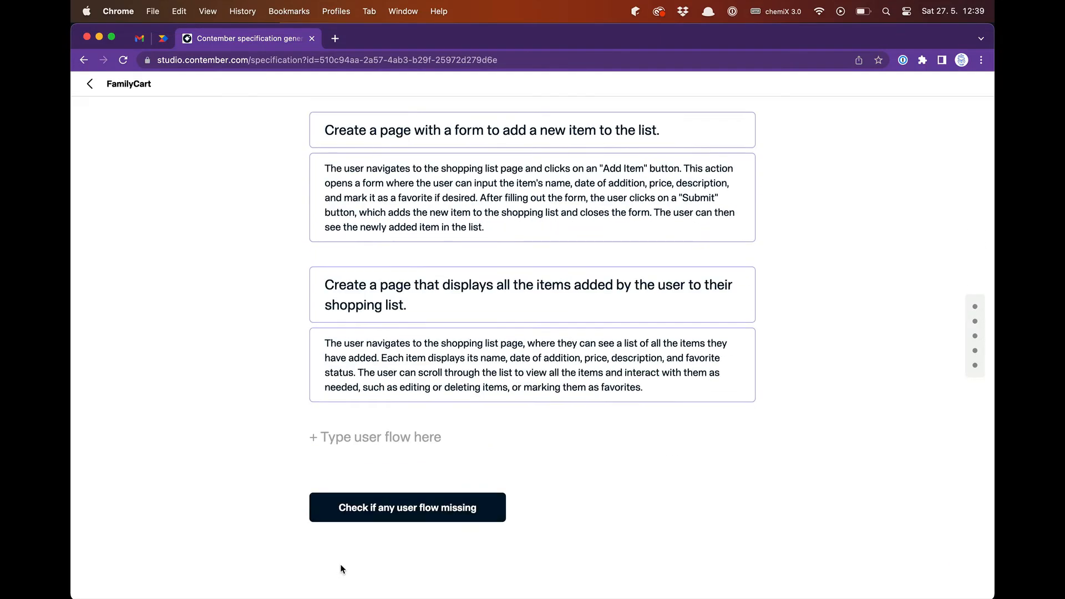
- Add the user flow "Create a page that displays all the favorite items from all the user's shopping lists."
text(Create a page that displays all the f)
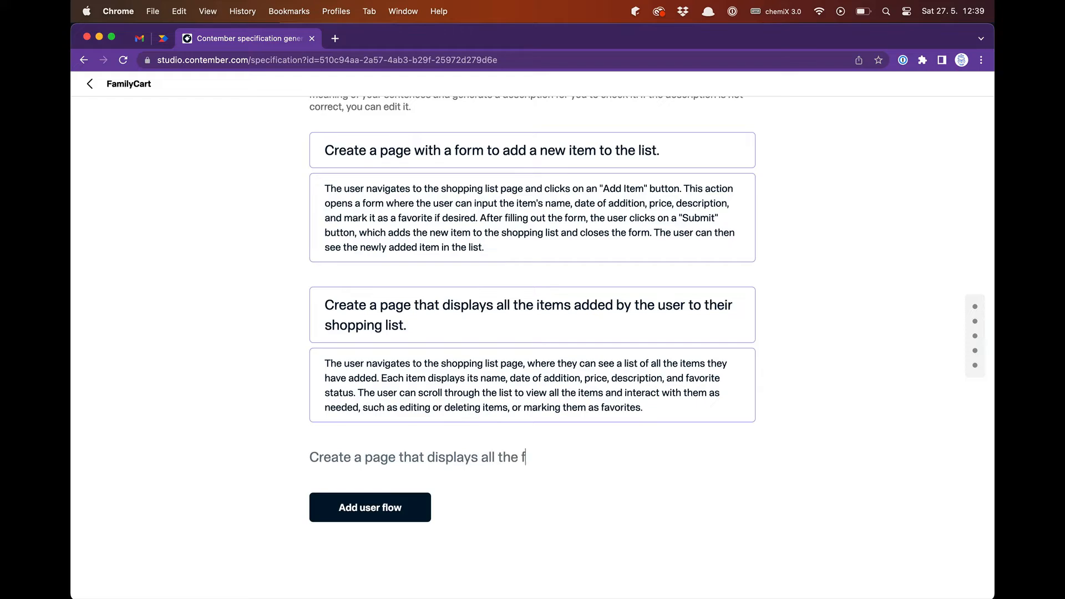
text(avorite items from all the user's shopping lists.)
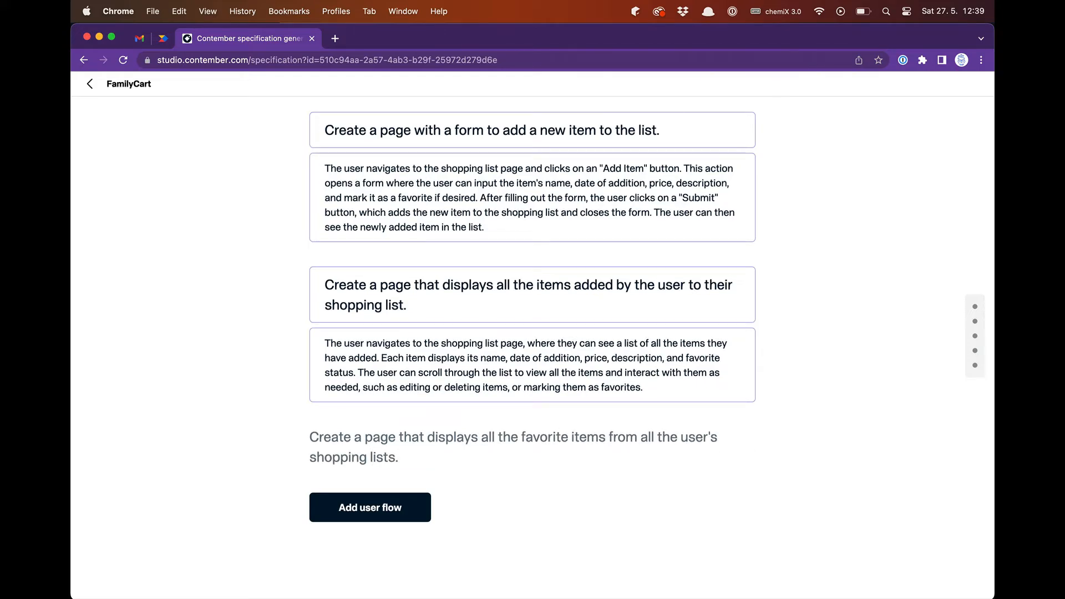
click(374, 511)
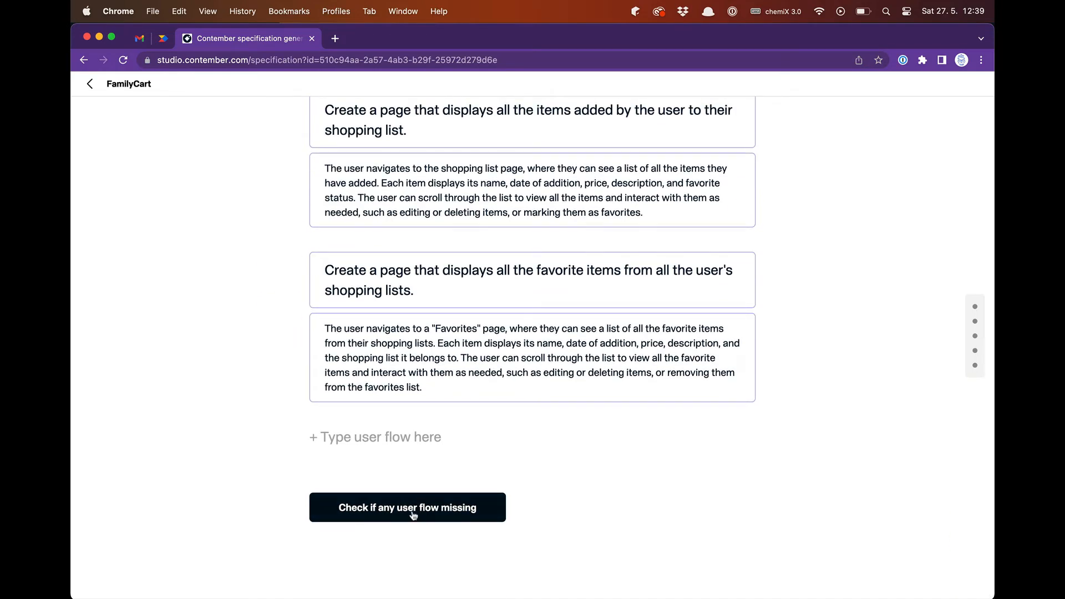
- Check the specification for missing user flows and generate the Contember project
click(412, 512)
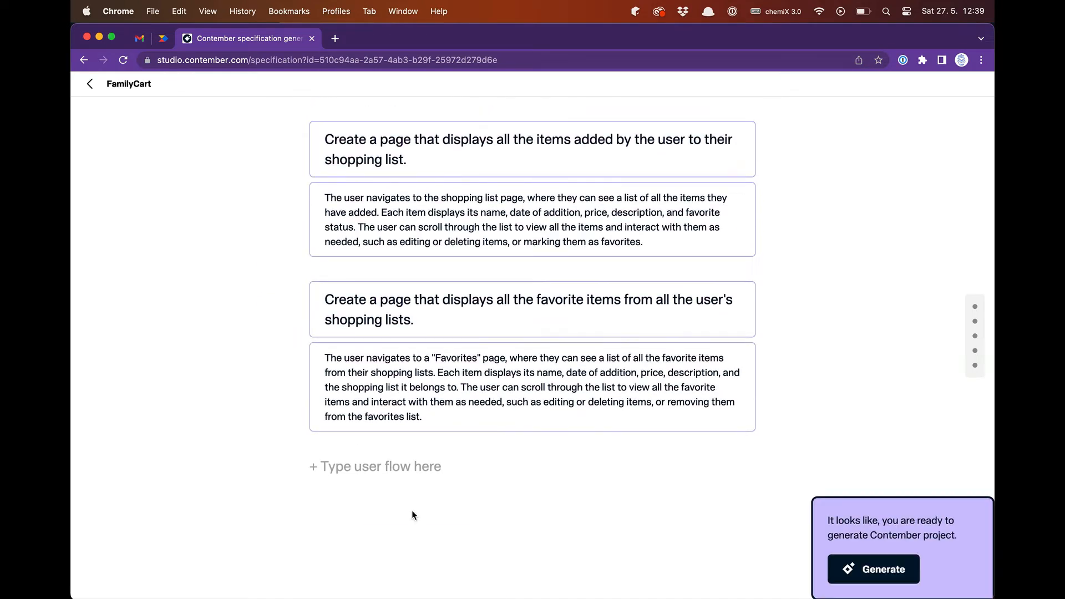
click(874, 570)
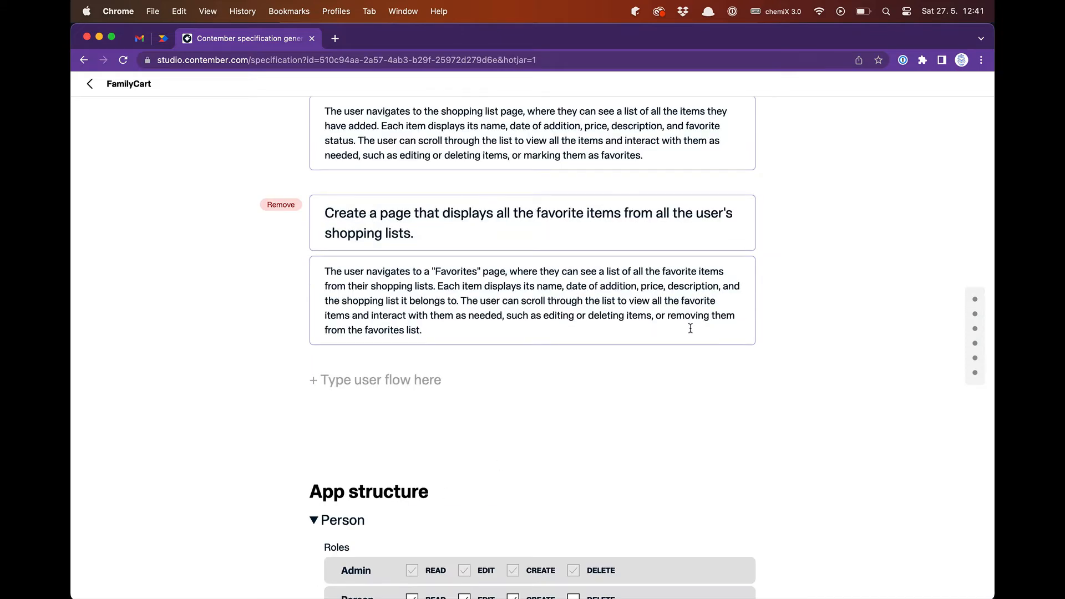
- Review the generated app structure and change the Item entity's Description field type to content
scroll(691, 329, down, 5)
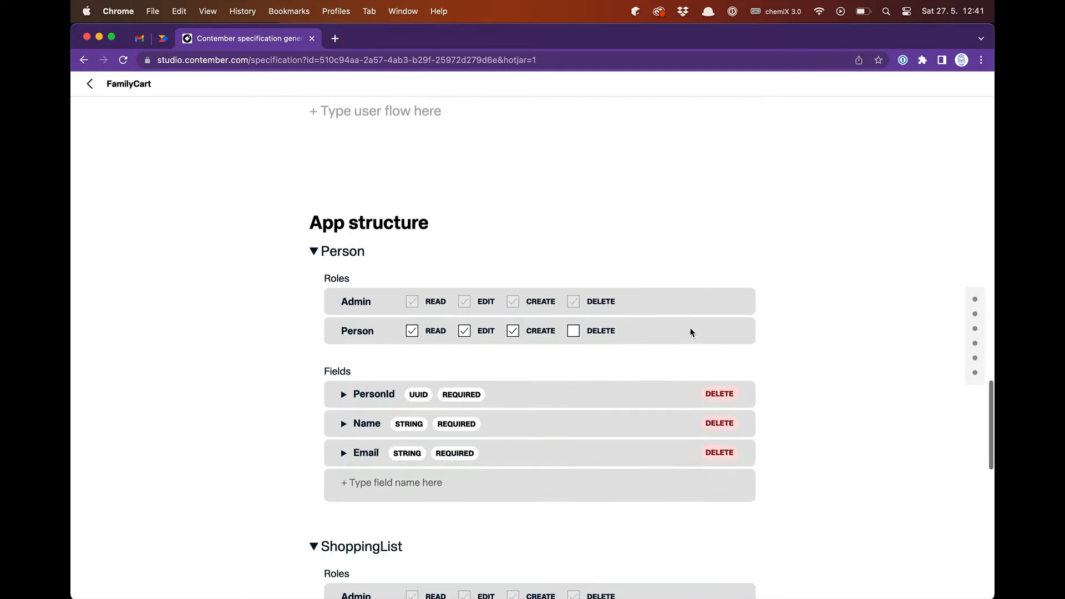
scroll(690, 331, down, 5)
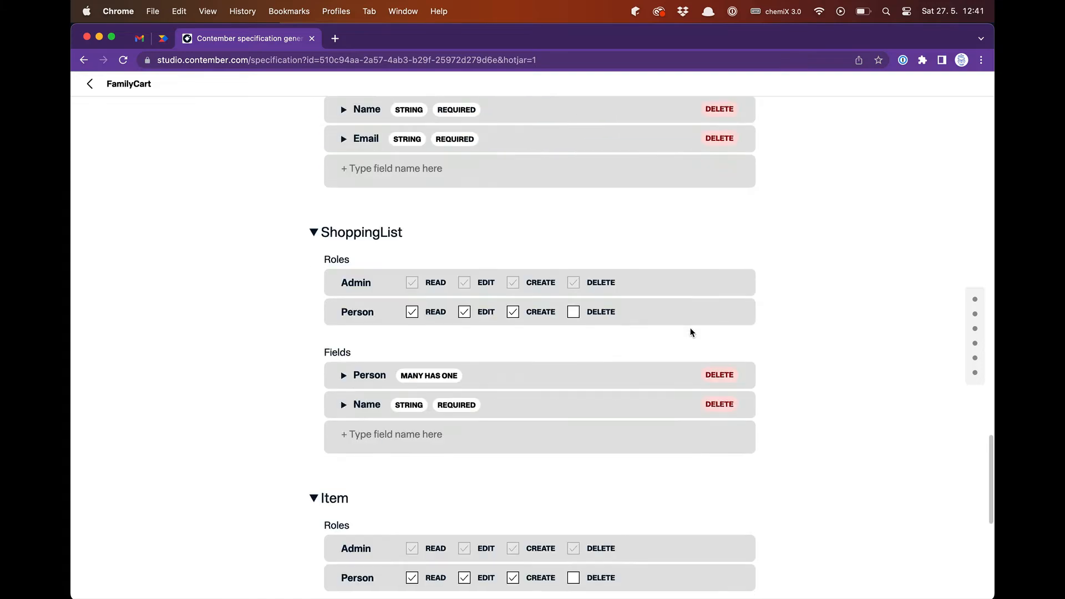
scroll(691, 332, down, 3)
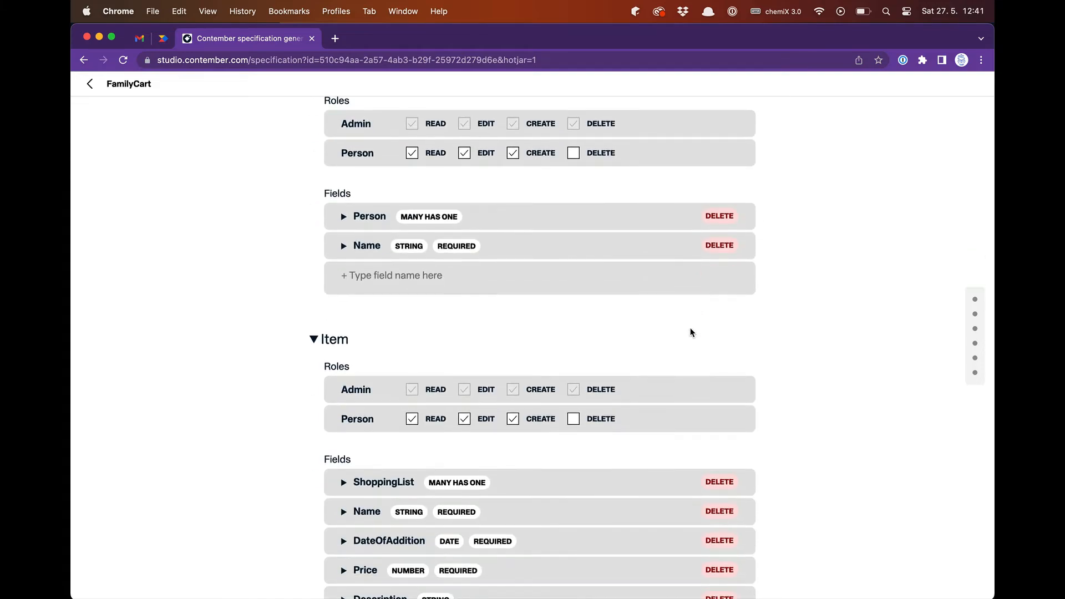
scroll(691, 331, down, 4)
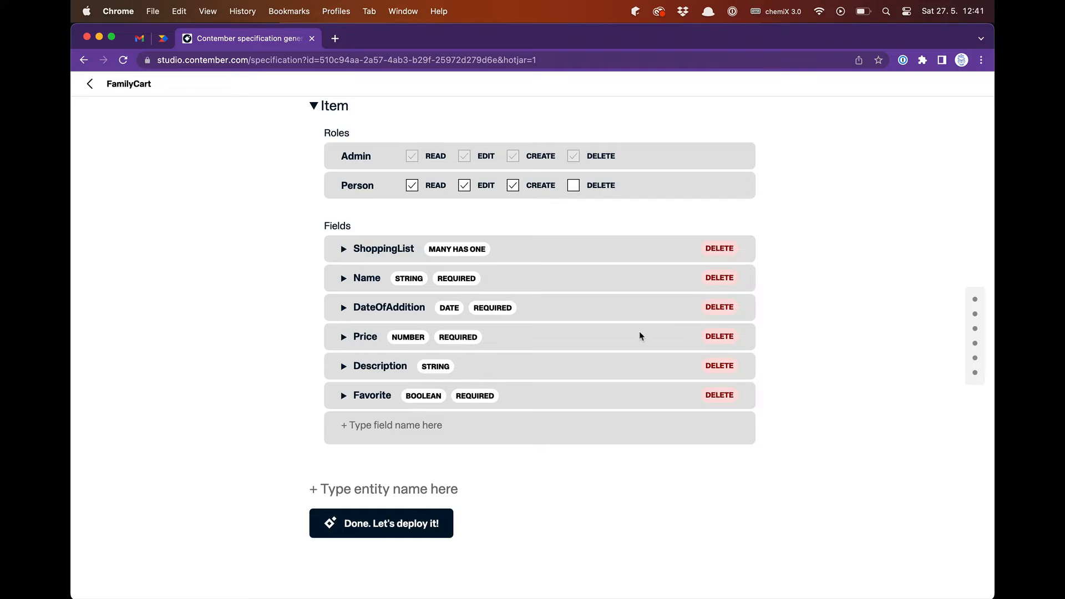
click(347, 371)
scroll(426, 456, down, 3)
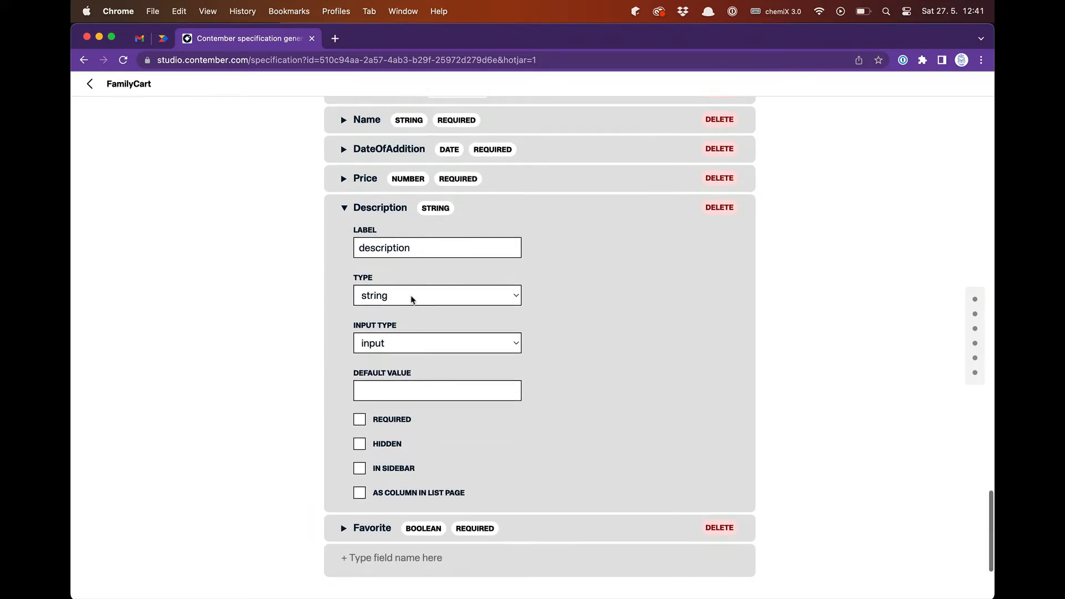
click(411, 298)
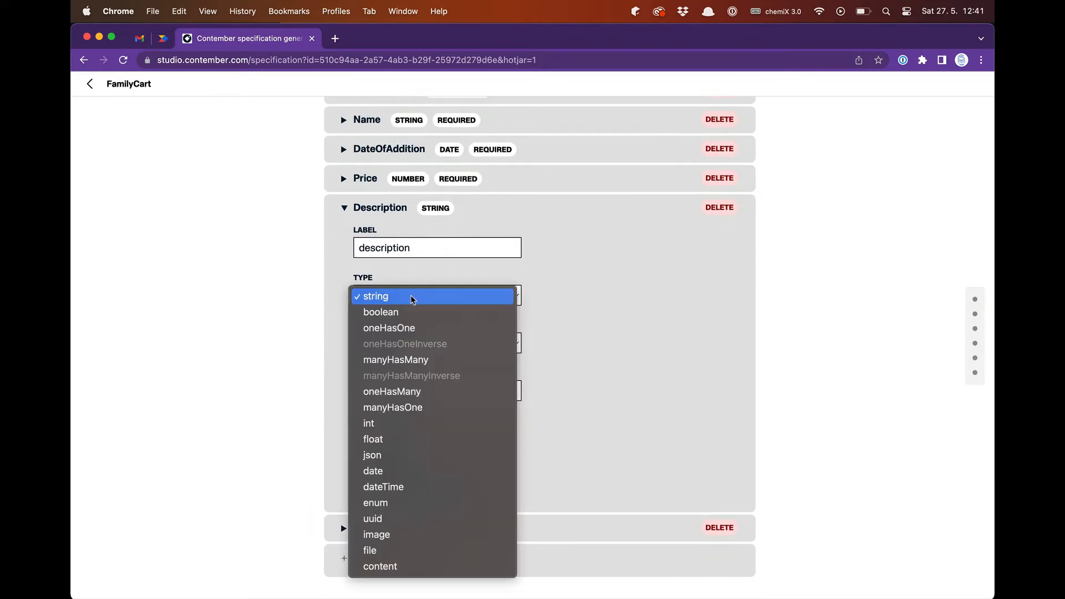
click(403, 566)
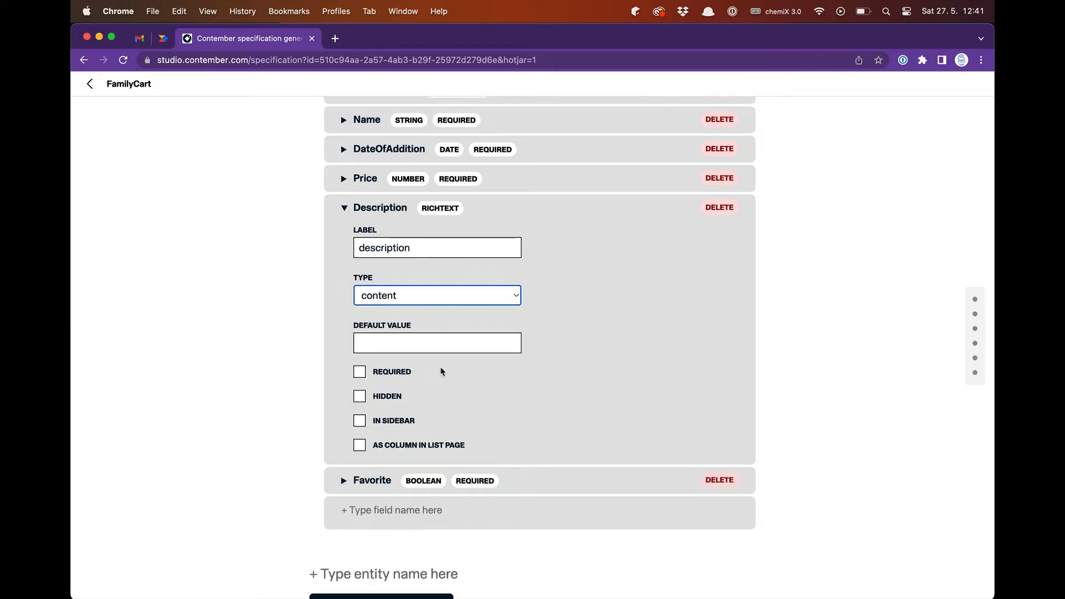
click(344, 209)
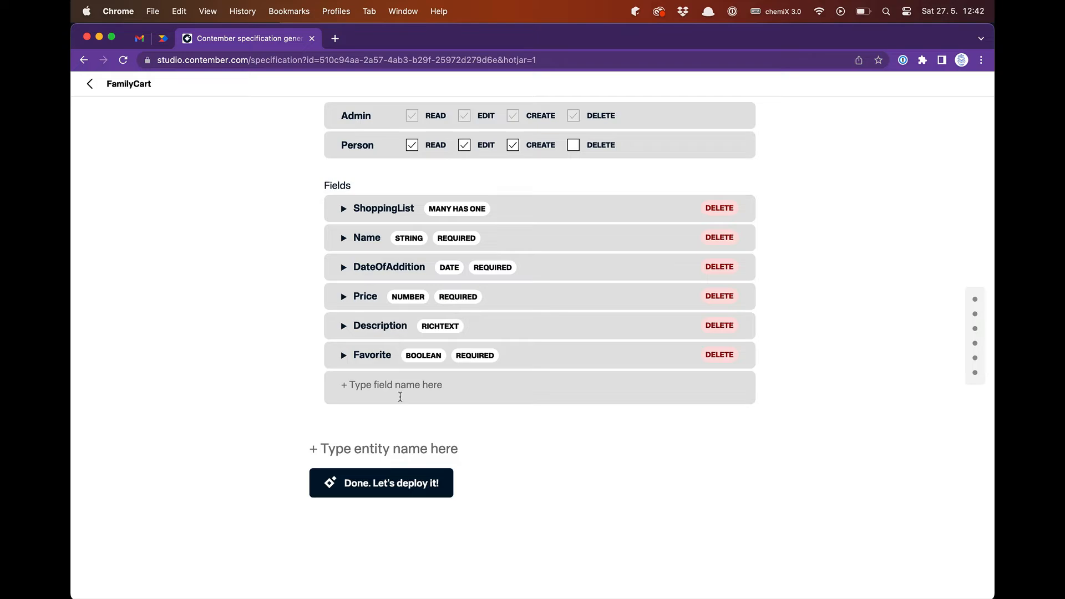
- Deploy the FamilyCart project to the cloud under the contembeer organization
click(387, 493)
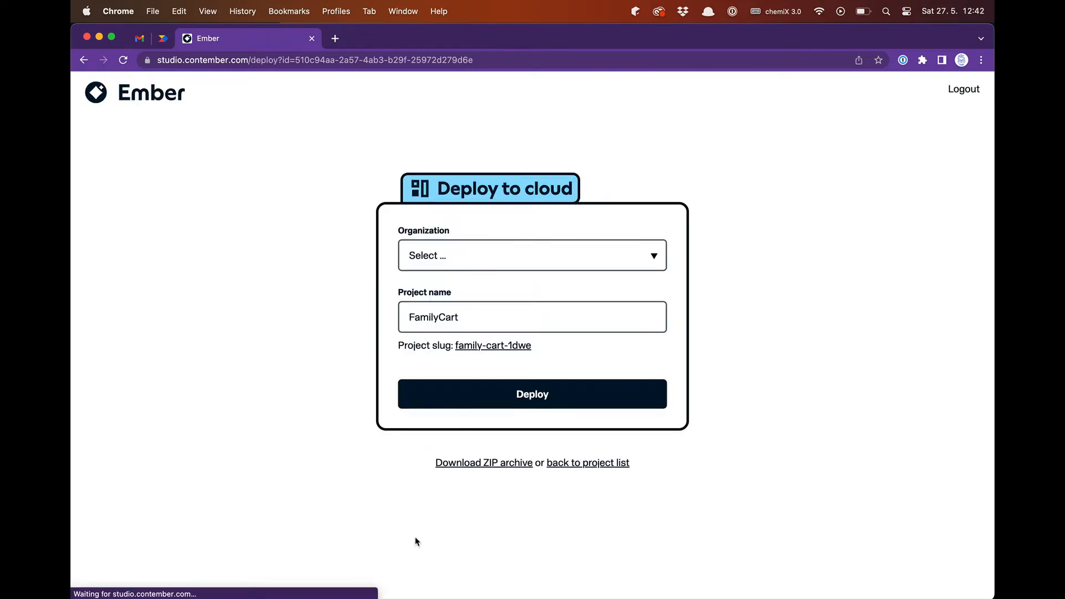
click(454, 255)
click(449, 273)
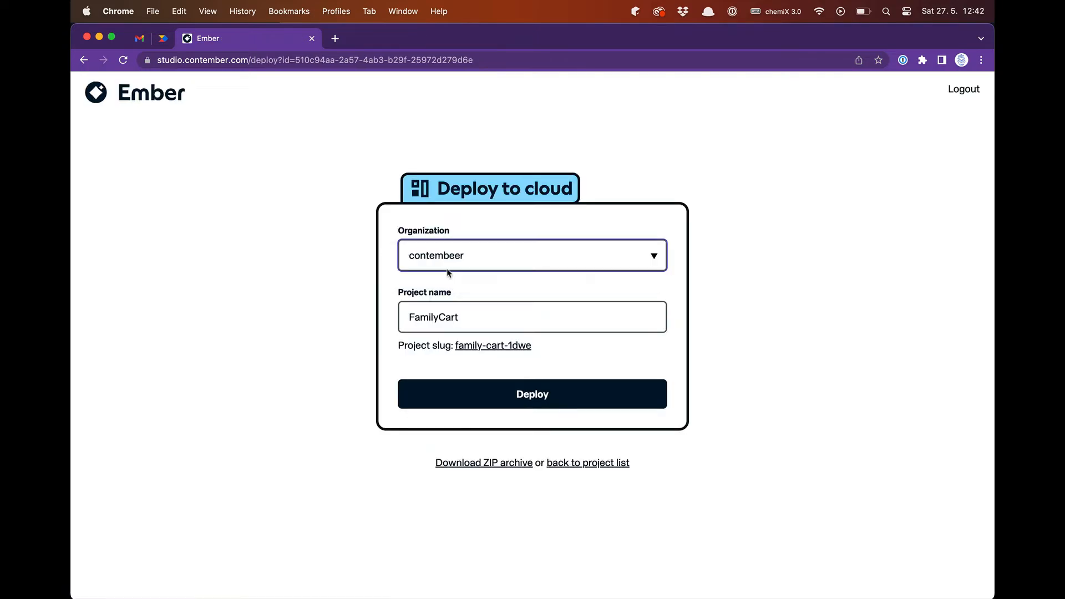
click(521, 397)
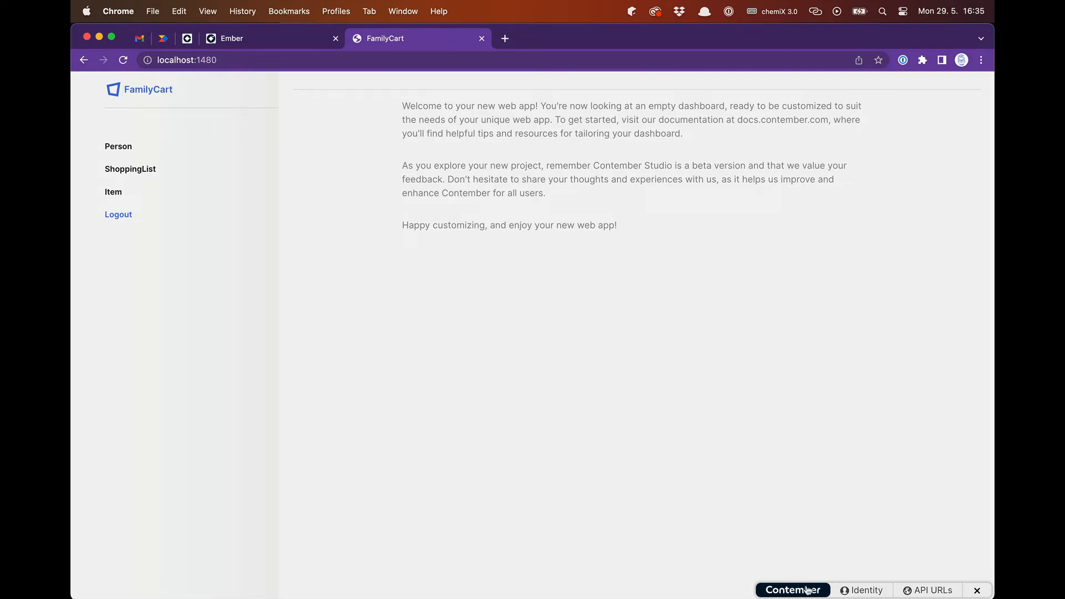
- Check the app's API URLs and identity details, and log in with the person role
click(935, 591)
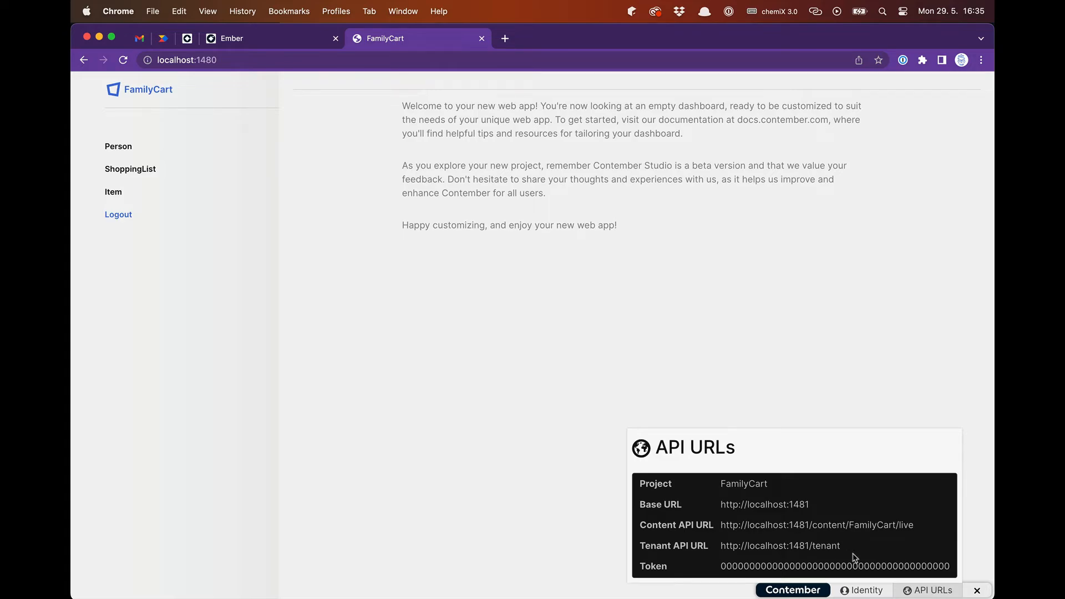
click(864, 590)
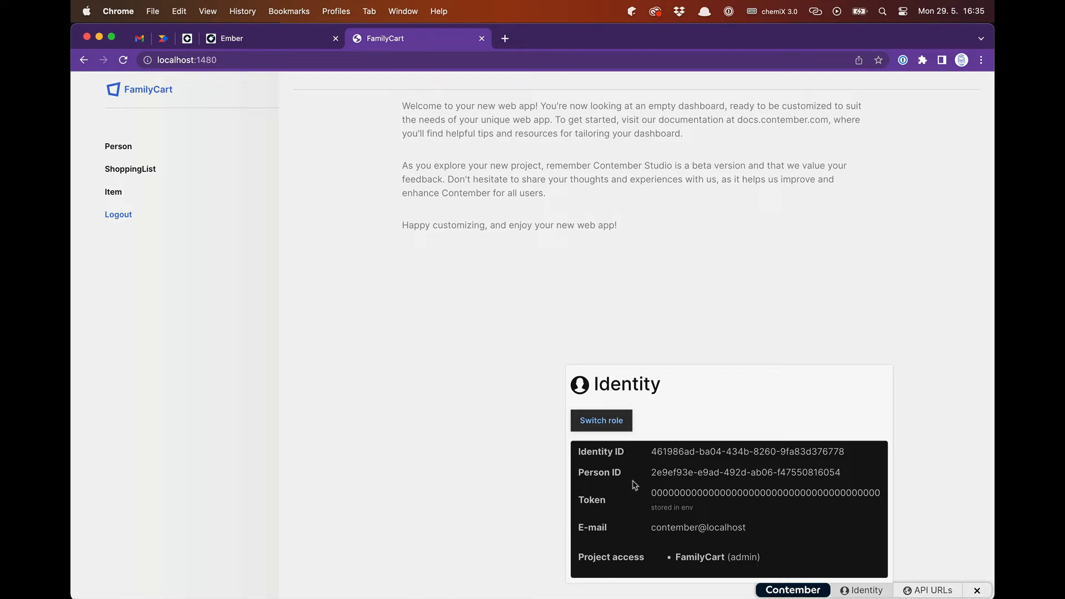
click(614, 427)
click(552, 327)
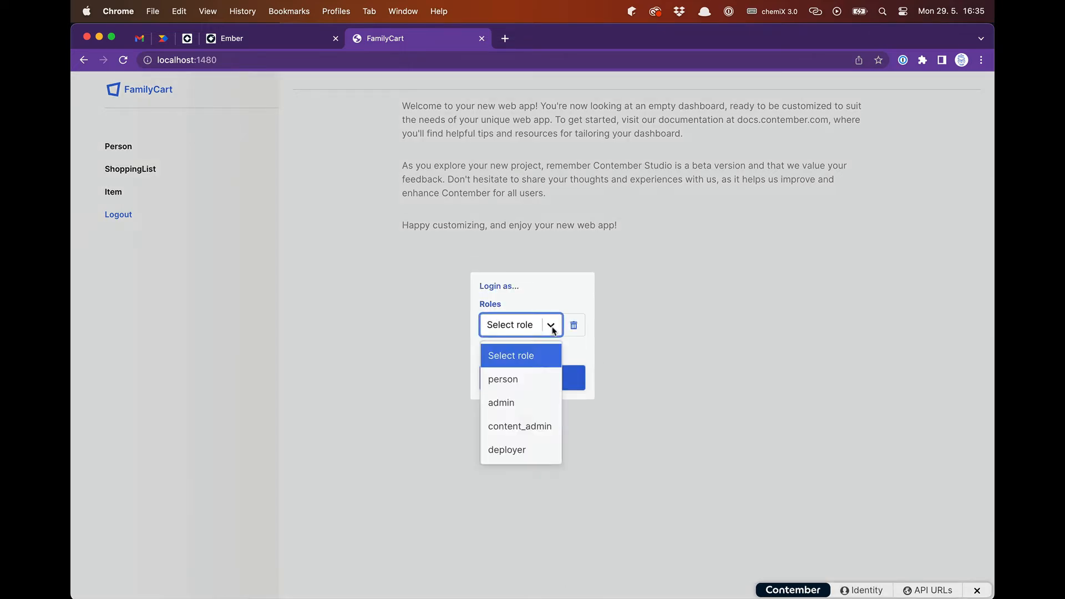
click(526, 382)
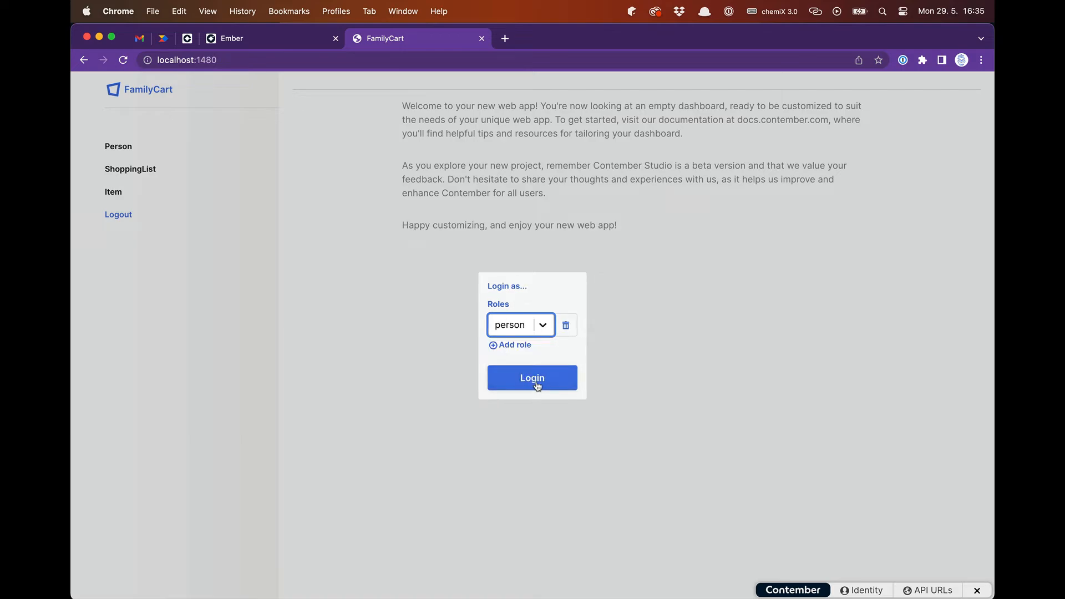
click(537, 383)
- Switch to VS Code, expand the person pages folder, and open Navigation.tsx from admin/components
key(super+Tab)
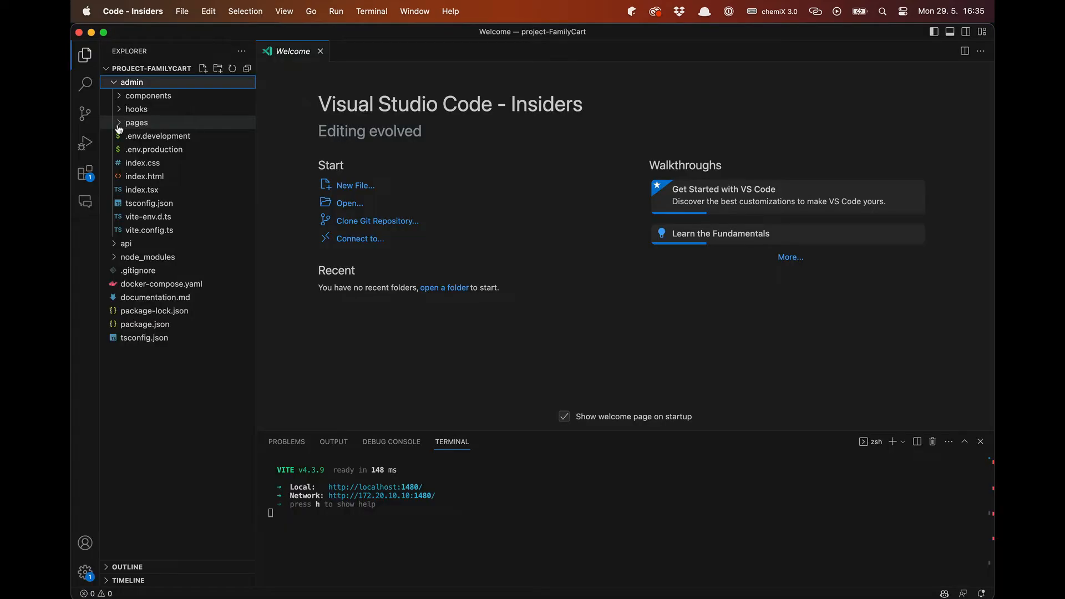
click(118, 124)
click(123, 149)
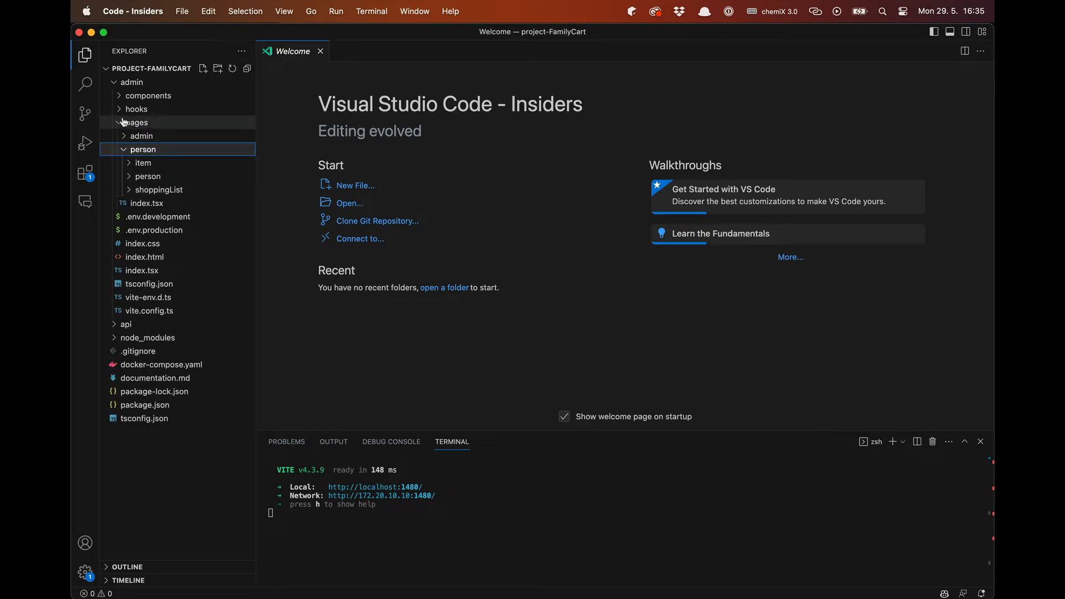
click(121, 96)
click(145, 175)
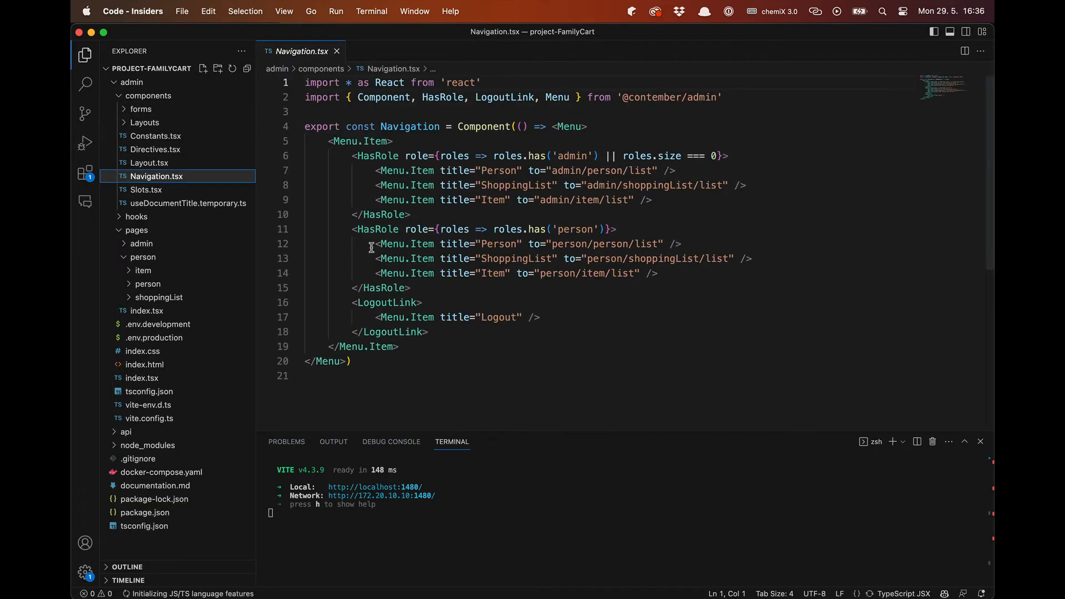
- Delete the Person and ShoppingList menu items from the person role's block in Navigation.tsx
click(376, 244)
shift+click(726, 241)
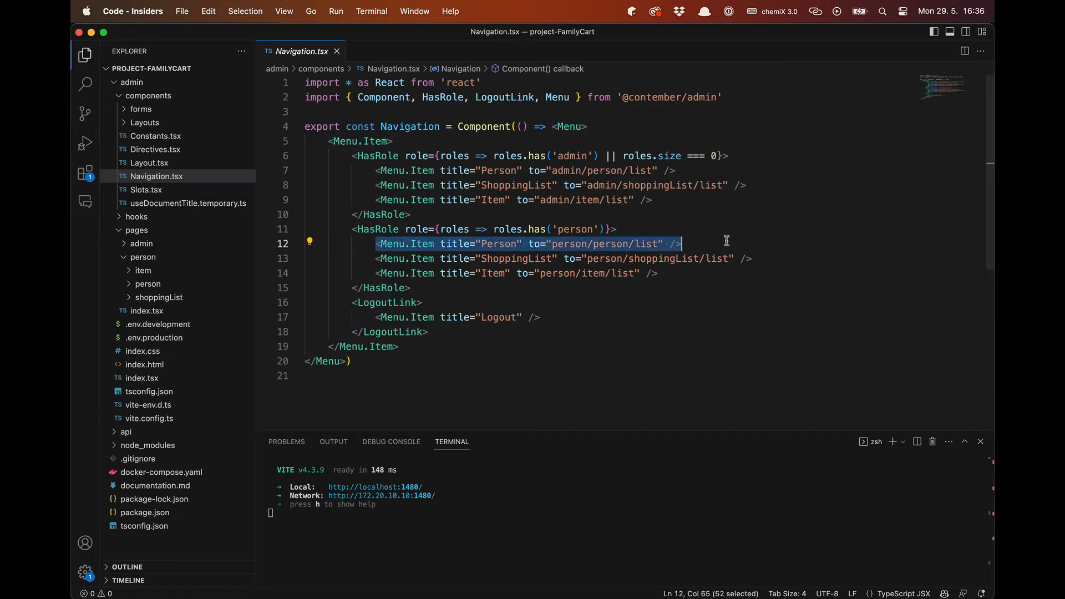
key(BackSpace)
key(shift+Down)
key(shift+Down)
key(BackSpace)
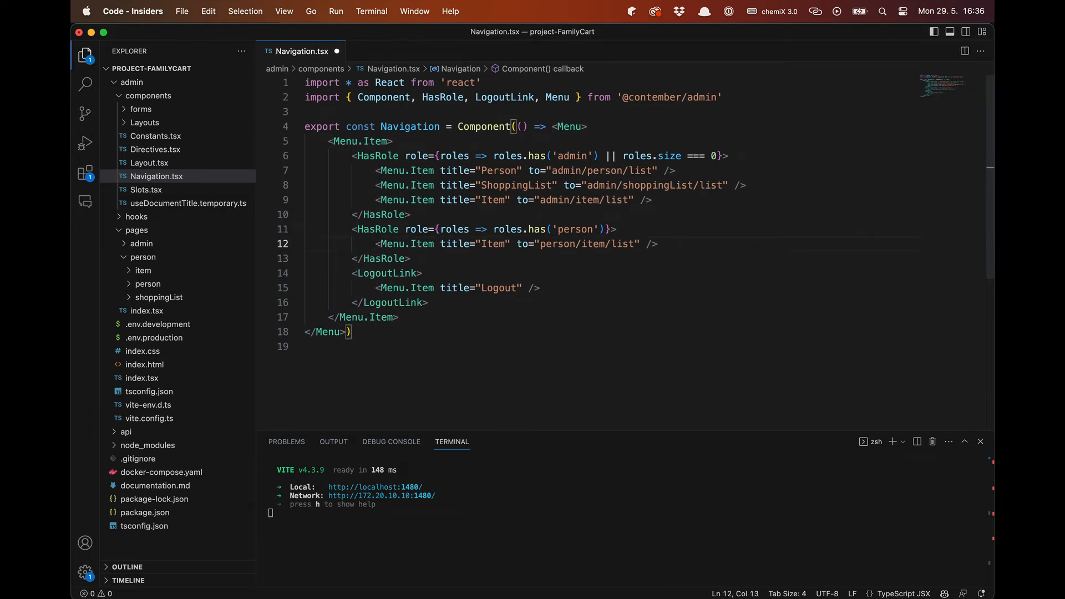
- Return to the FamilyCart app in Chrome and switch the login role to admin
key(super+Tab)
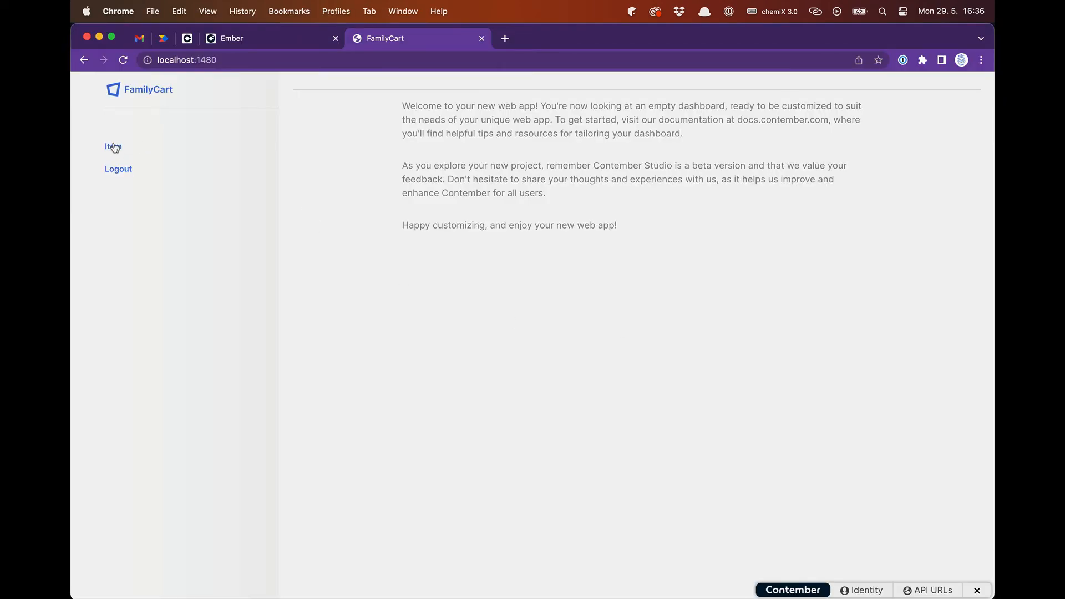
click(861, 590)
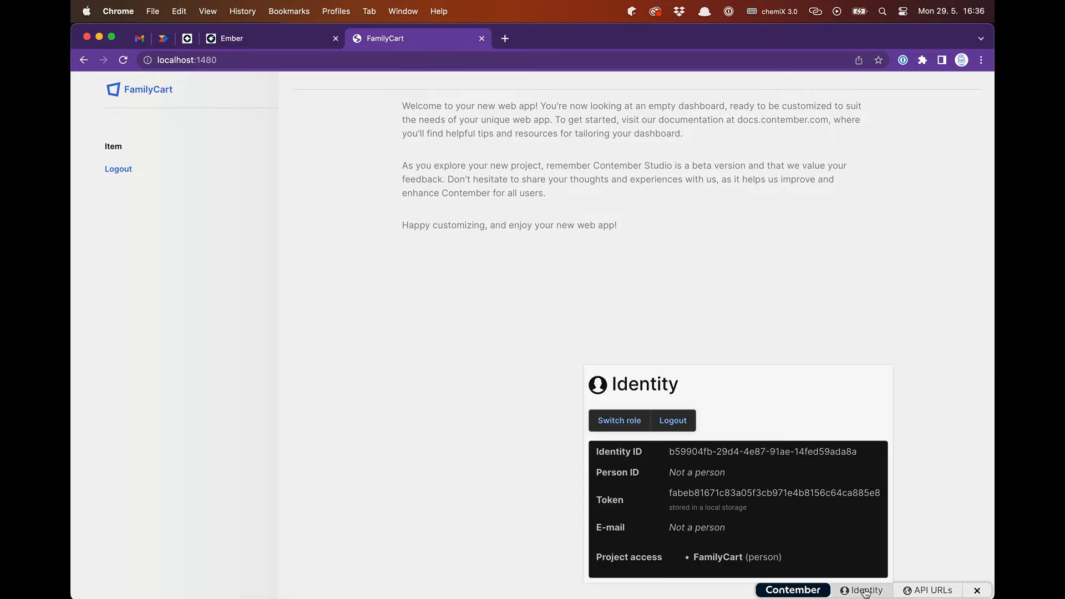
click(620, 422)
click(550, 331)
click(510, 379)
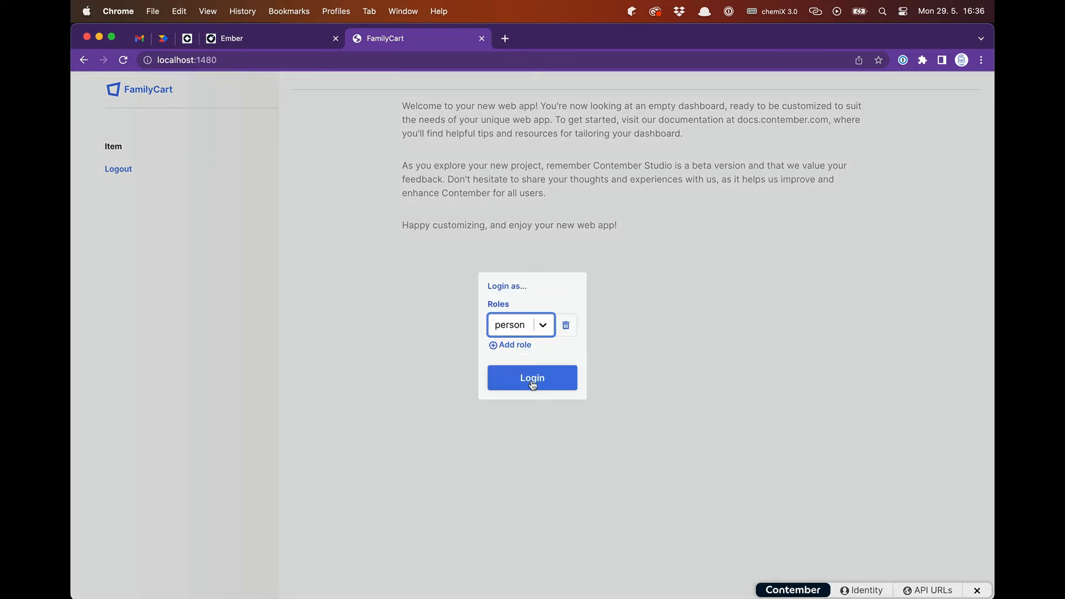
click(542, 326)
click(516, 404)
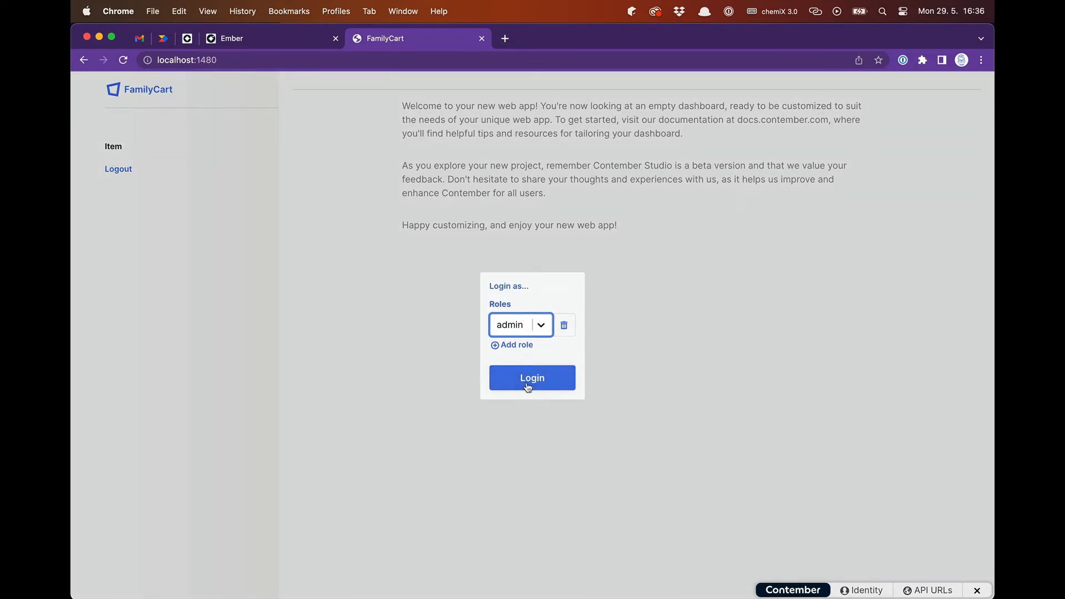
click(527, 387)
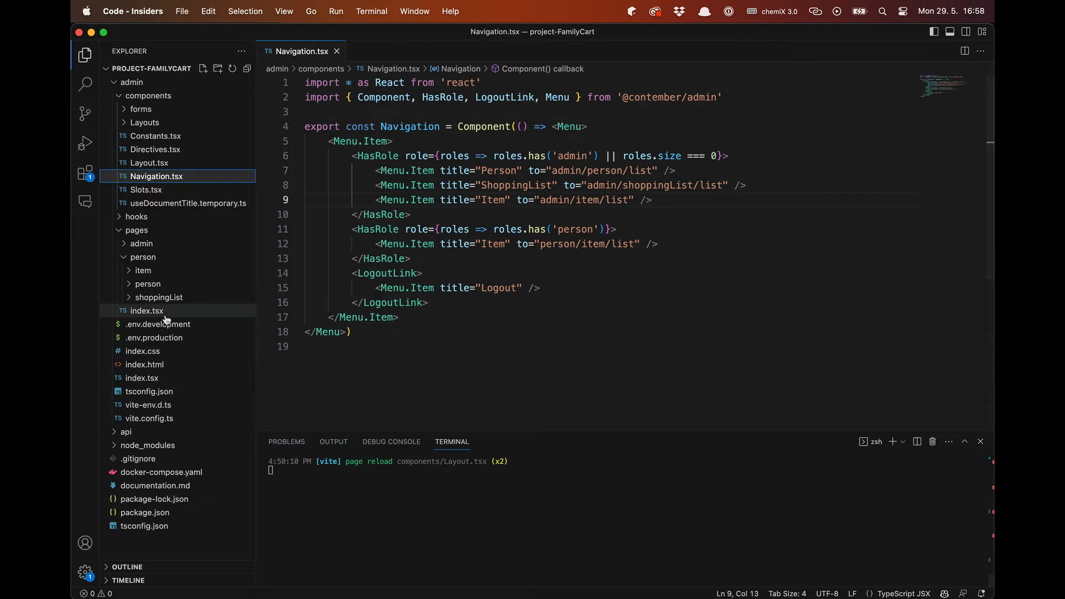
- Set the layout constant in Layout.tsx to 'headless-cms' and save the file
click(155, 165)
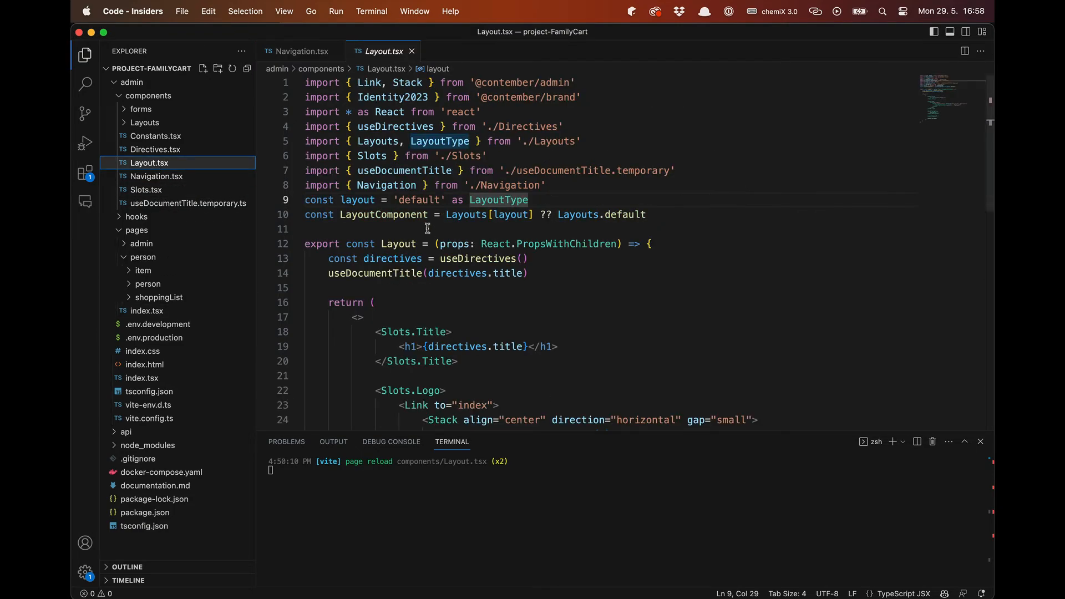
double_click(415, 201)
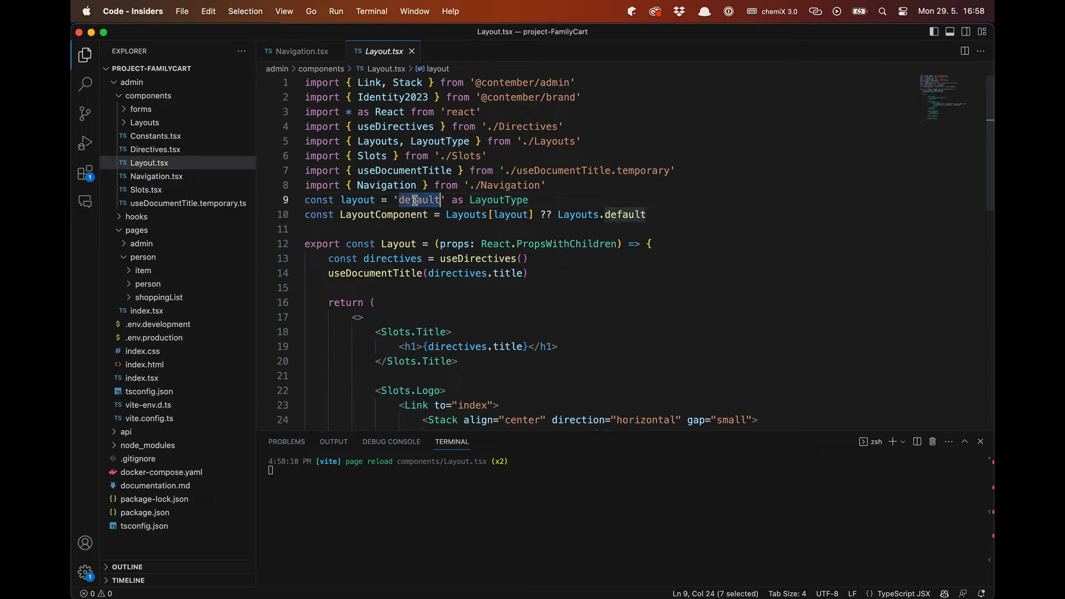
text(headless-cms)
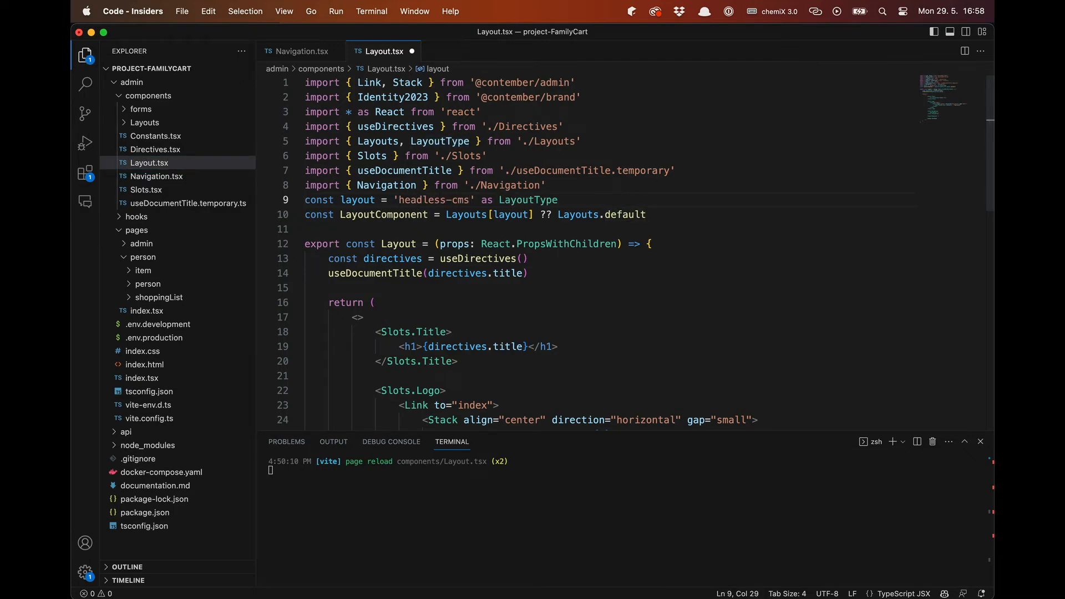
key(super+s)
- Switch to Chrome and look through the Person, ShoppingList and Item pages in the new layout
key(super+Tab)
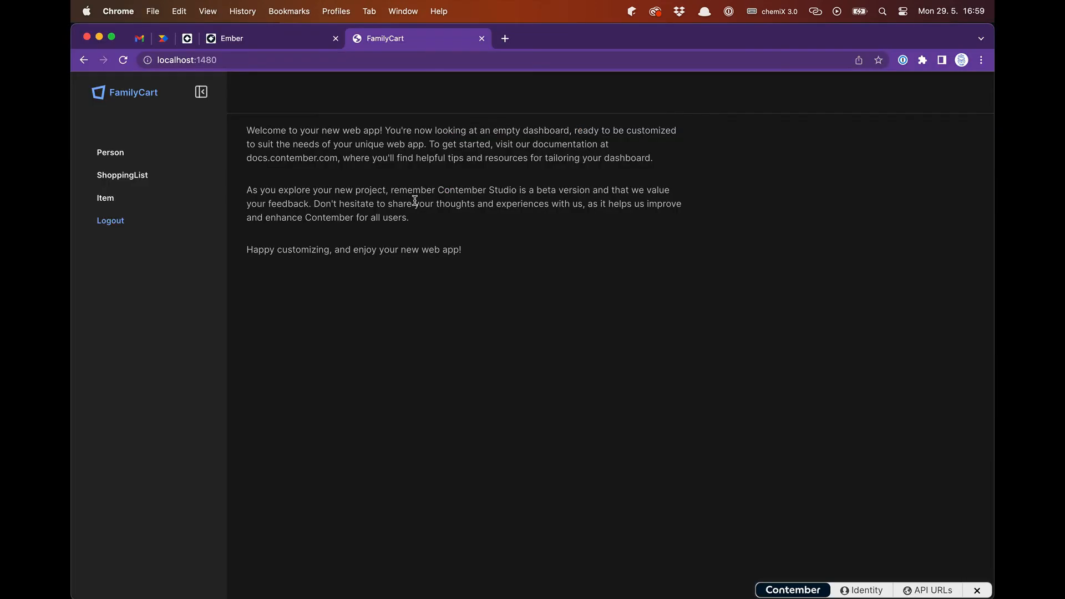
click(118, 157)
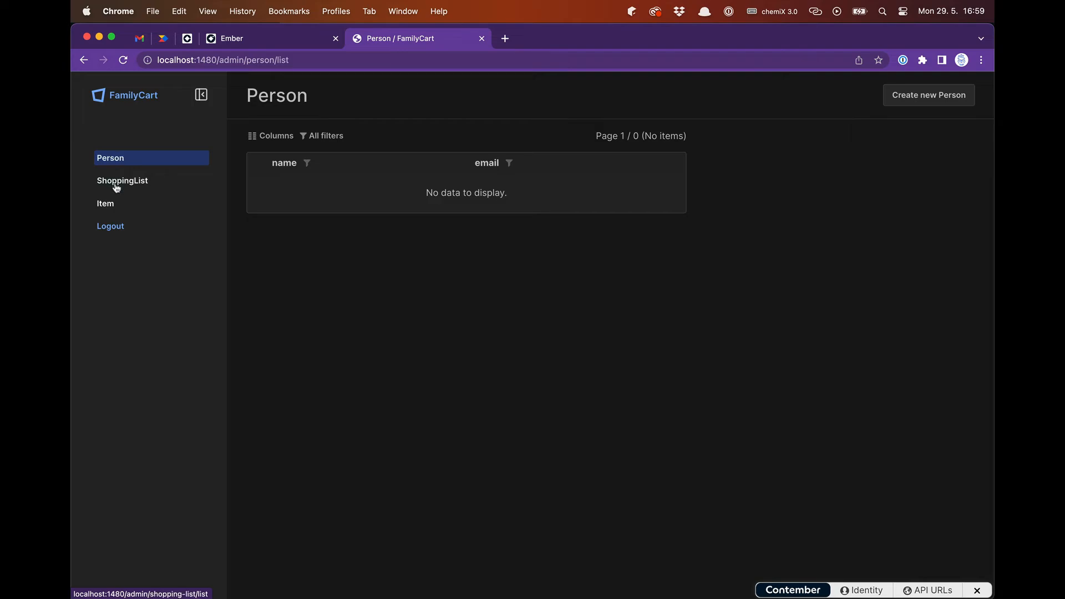
click(114, 183)
click(110, 206)
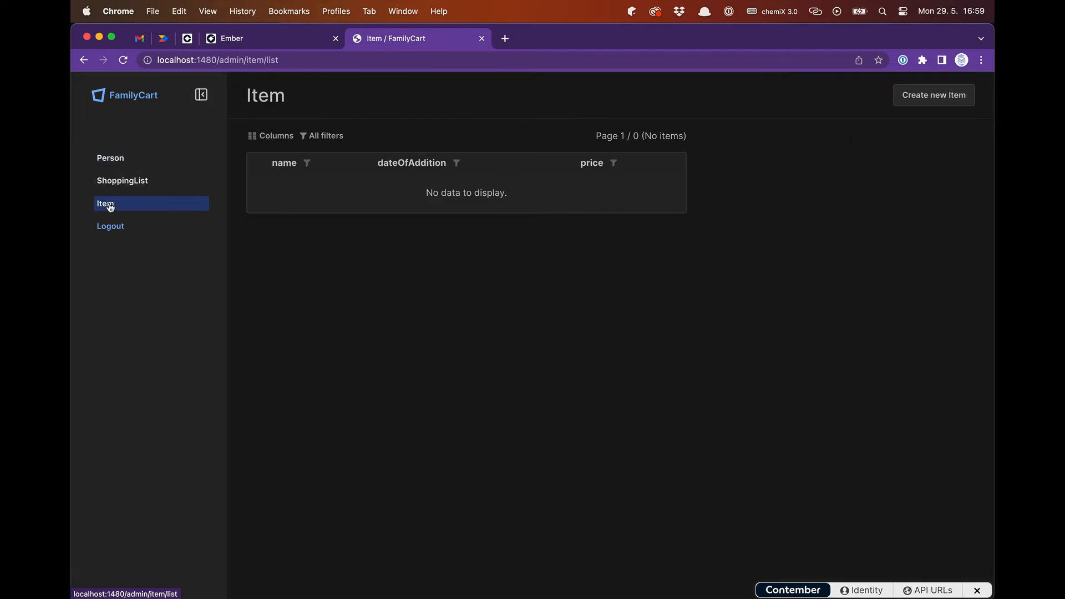
- Create and save a new person named Dog, filling in the email address
click(111, 160)
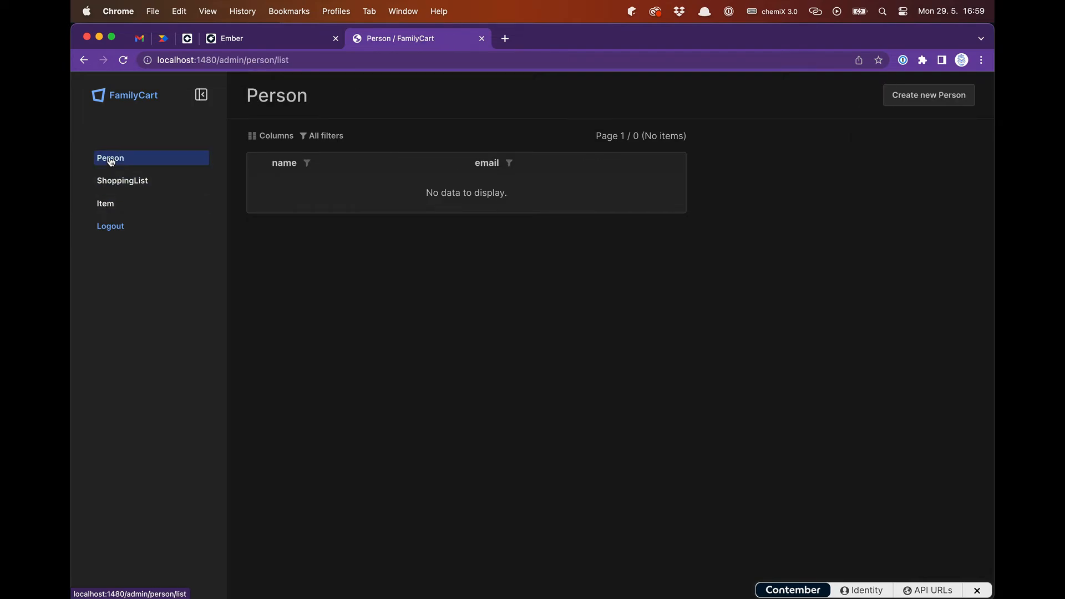
click(943, 95)
click(328, 157)
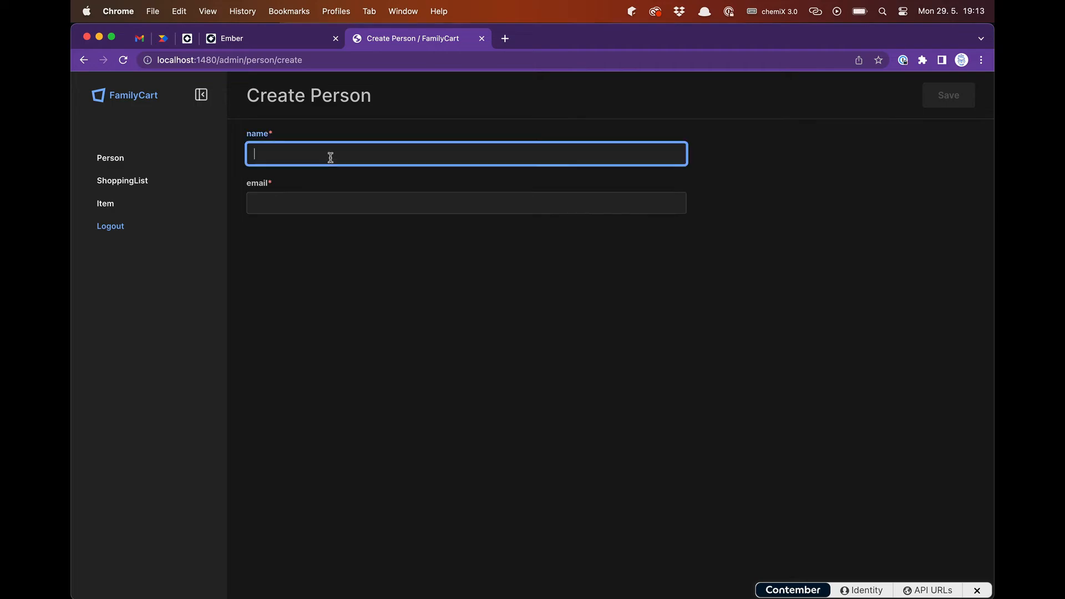
text(Dog)
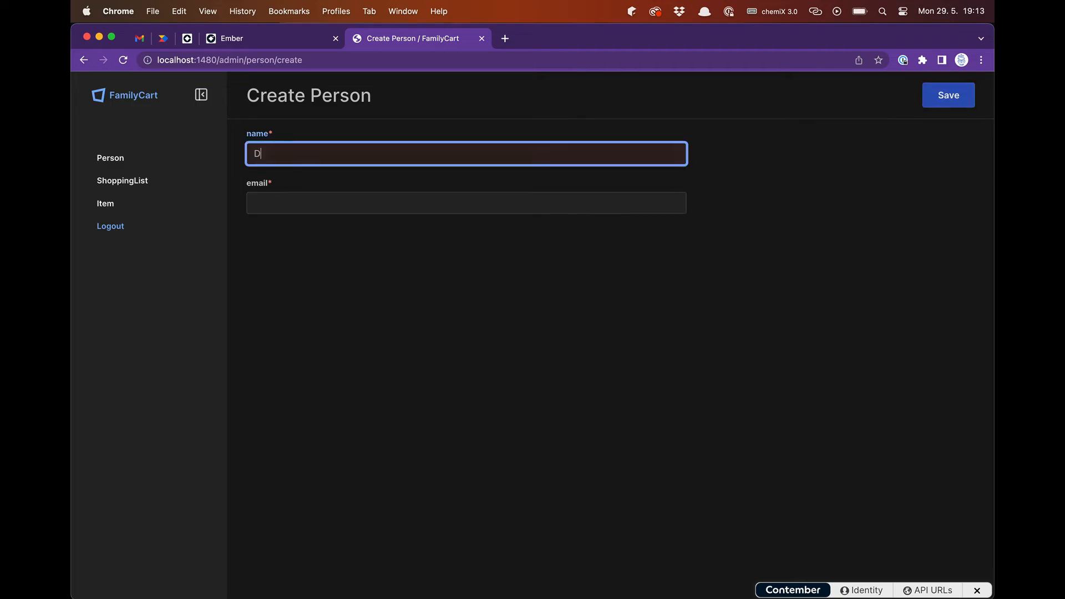
key(Tab)
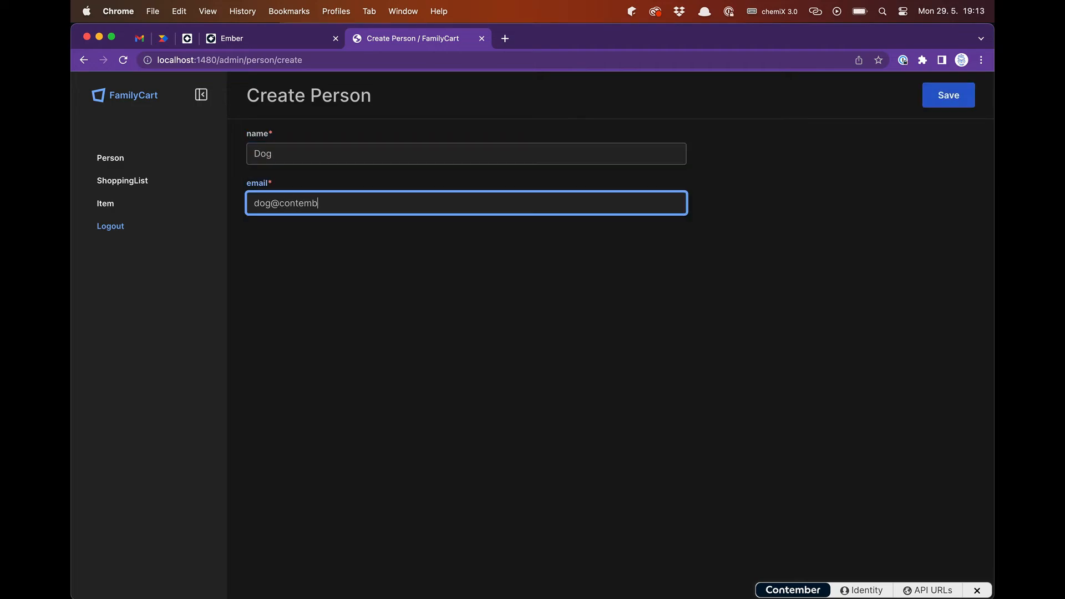
click(949, 95)
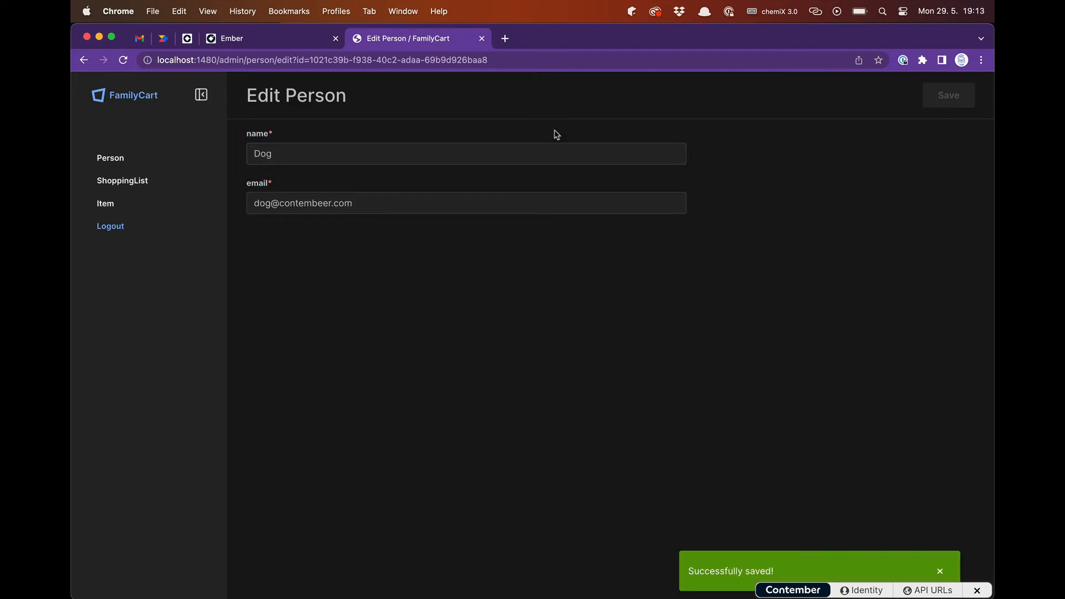
- Create and save a shopping list named "Dog's" assigned to the person Dog
click(122, 180)
click(918, 95)
click(344, 150)
click(332, 256)
click(338, 203)
text(Dog's)
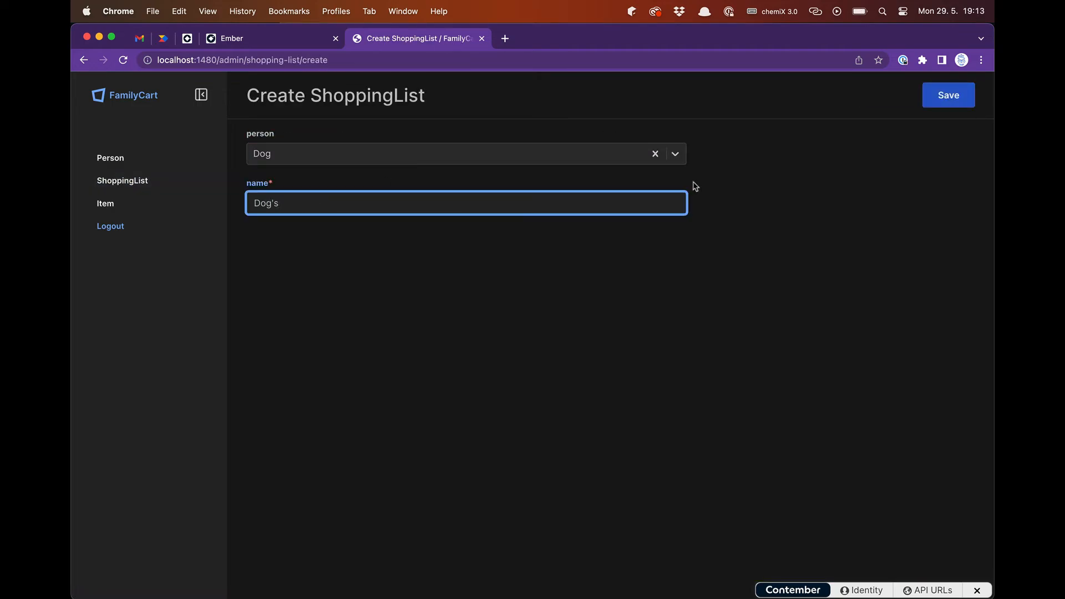
click(948, 95)
- Fill in a new item: shopping list Dog's, name Bone, date of addition 29.05.2023, price 2, description "The biggest one"
click(114, 205)
click(933, 95)
click(311, 154)
click(308, 231)
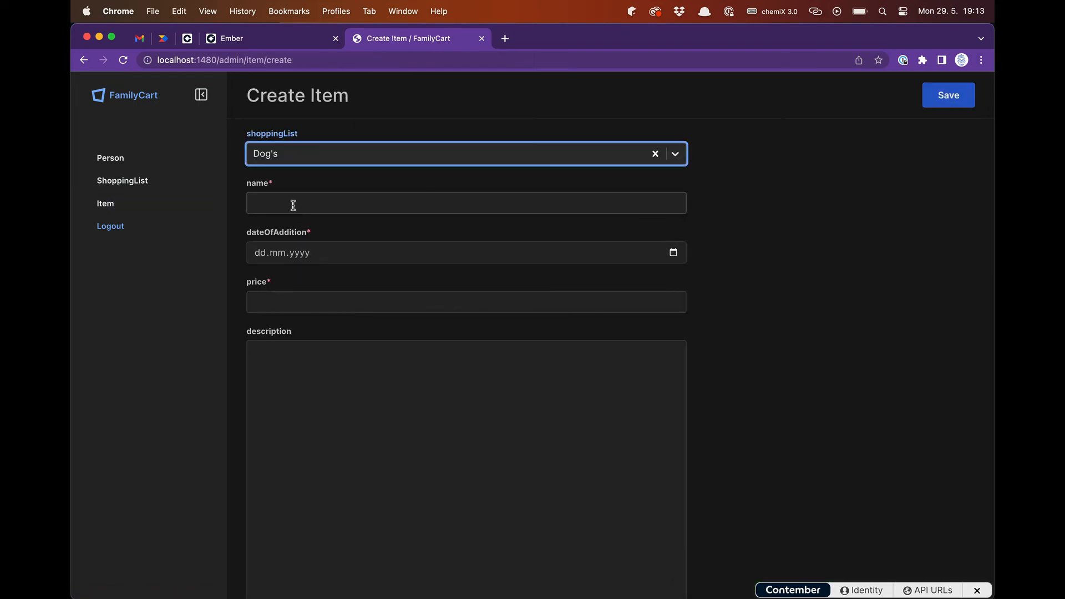
click(344, 203)
text(Bone)
click(373, 253)
click(356, 422)
click(299, 304)
text(2)
click(309, 380)
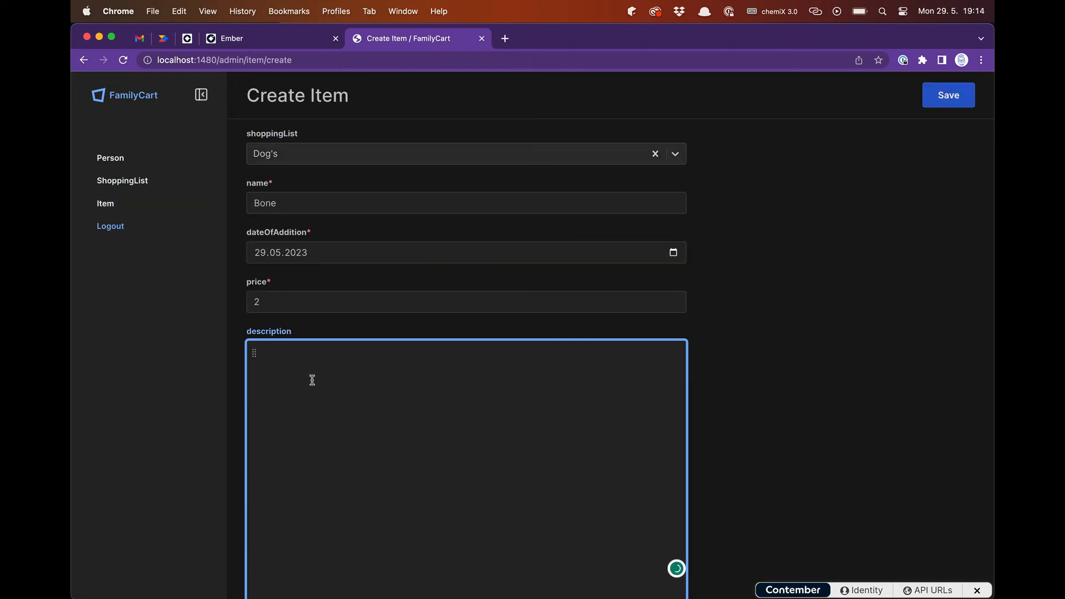
text(The biggest one)
- Mark the Bone item as favorite, save it, and look over the saved form
scroll(370, 373, down, 1)
scroll(371, 373, down, 3)
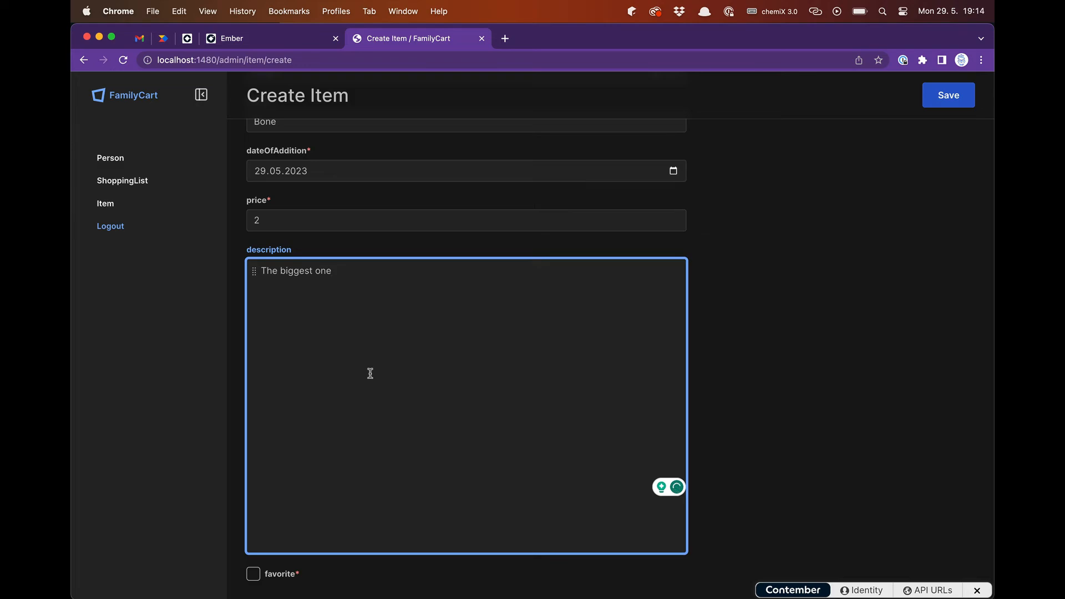
click(258, 576)
click(958, 104)
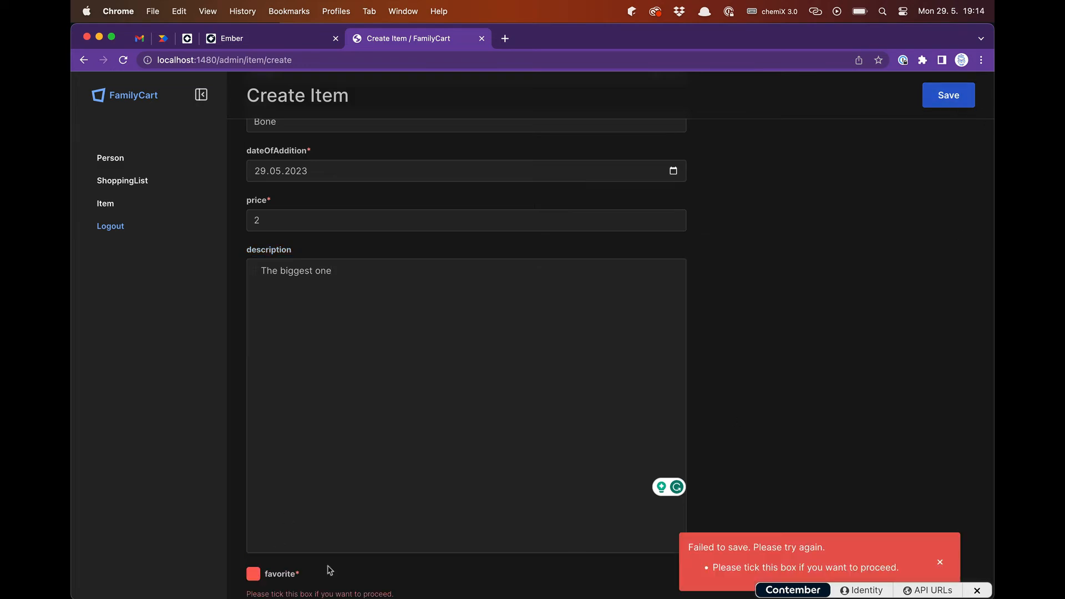
click(253, 574)
click(253, 574)
click(253, 574)
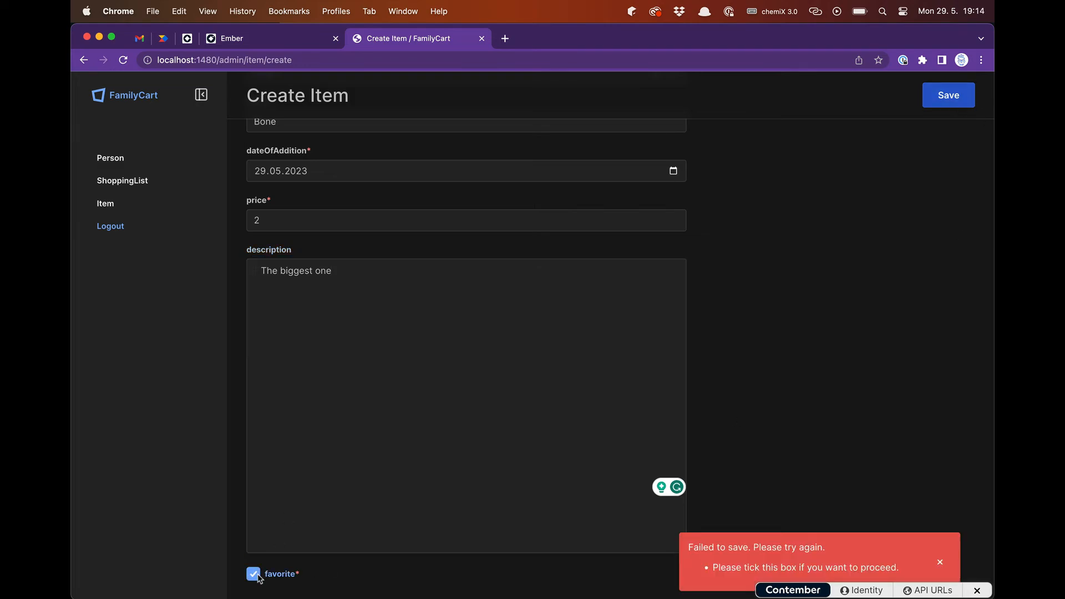
click(955, 104)
scroll(812, 321, down, 2)
scroll(810, 321, up, 1)
scroll(810, 321, down, 1)
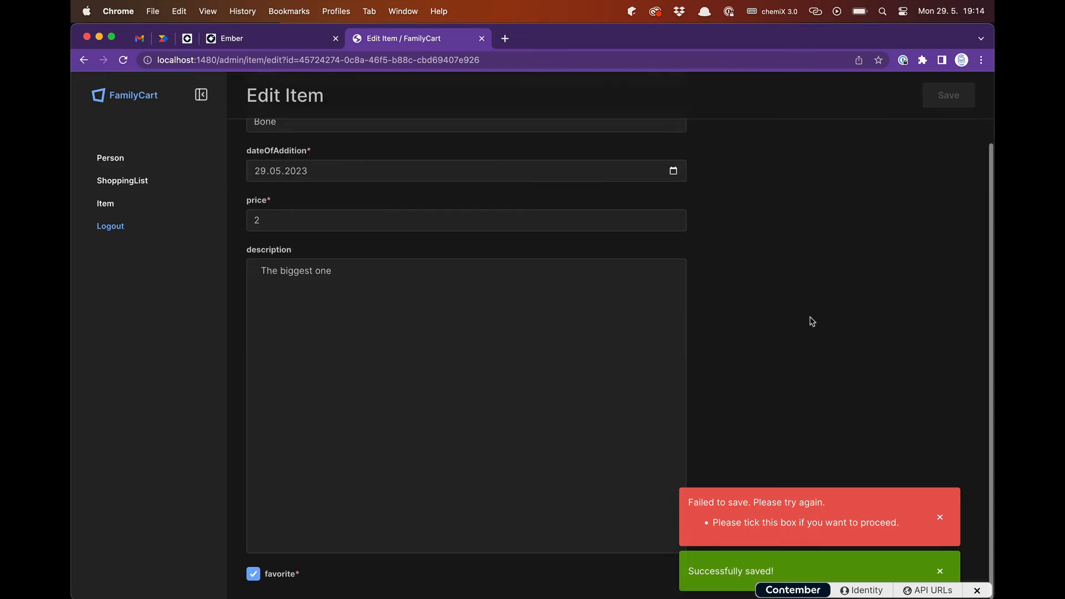
- In VS Code, remove the required attribute from the favorite CheckboxField in ItemForm.tsx, save, and check the item form in Chrome
key(super+Tab)
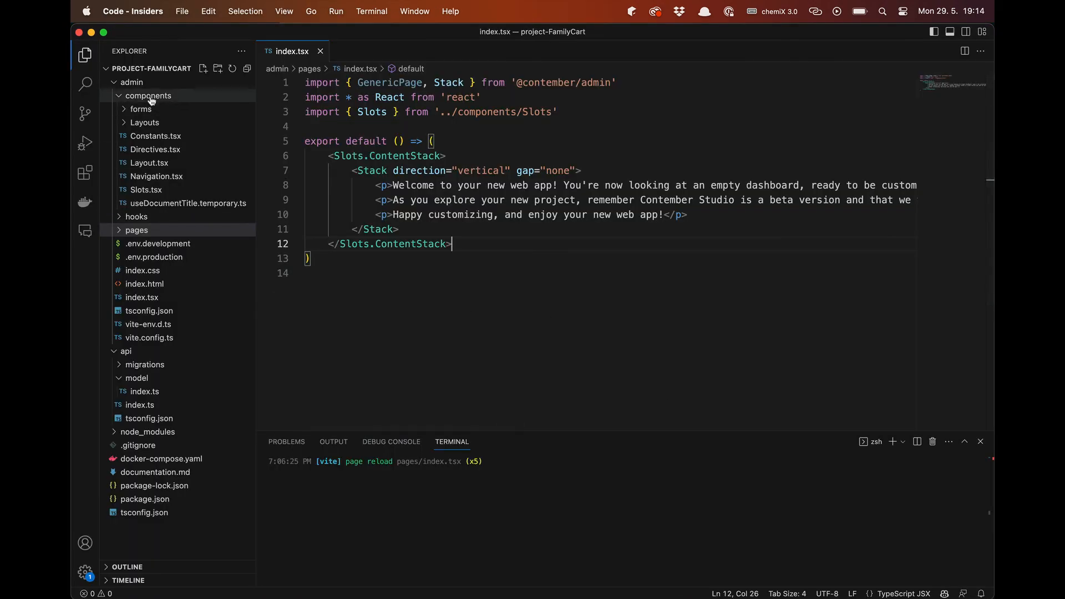
click(124, 110)
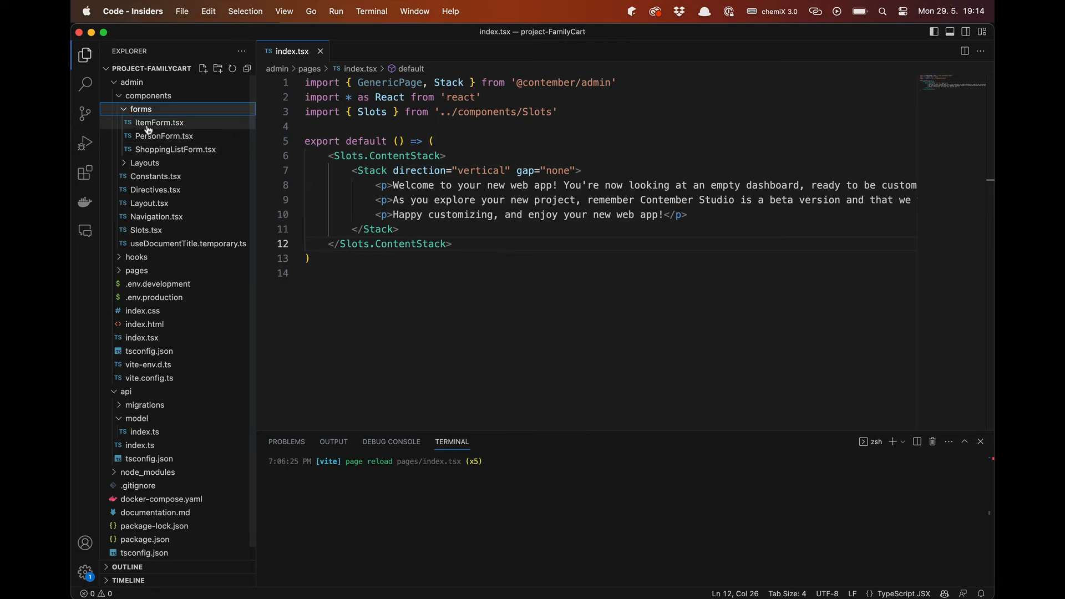
click(147, 123)
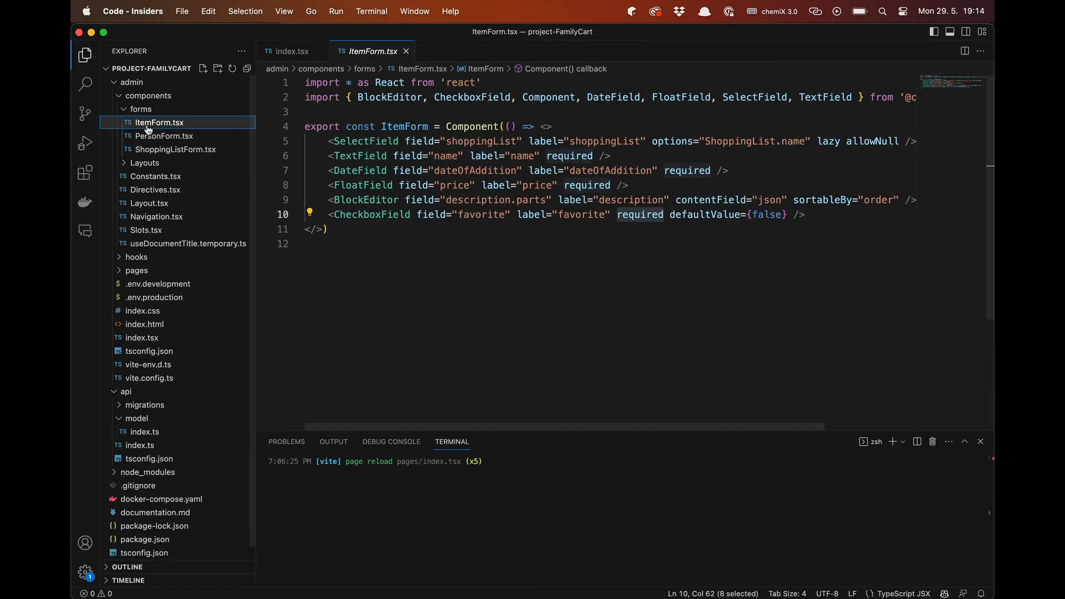
double_click(637, 217)
key(BackSpace)
key(BackSpace)
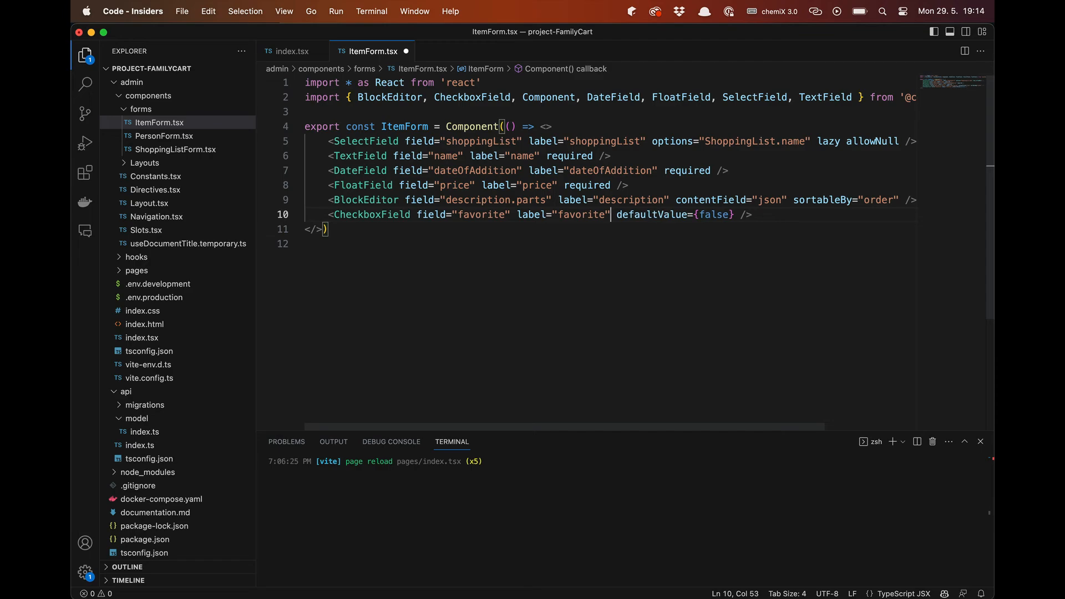
key(super+s)
key(super+Tab)
scroll(525, 247, down, 3)
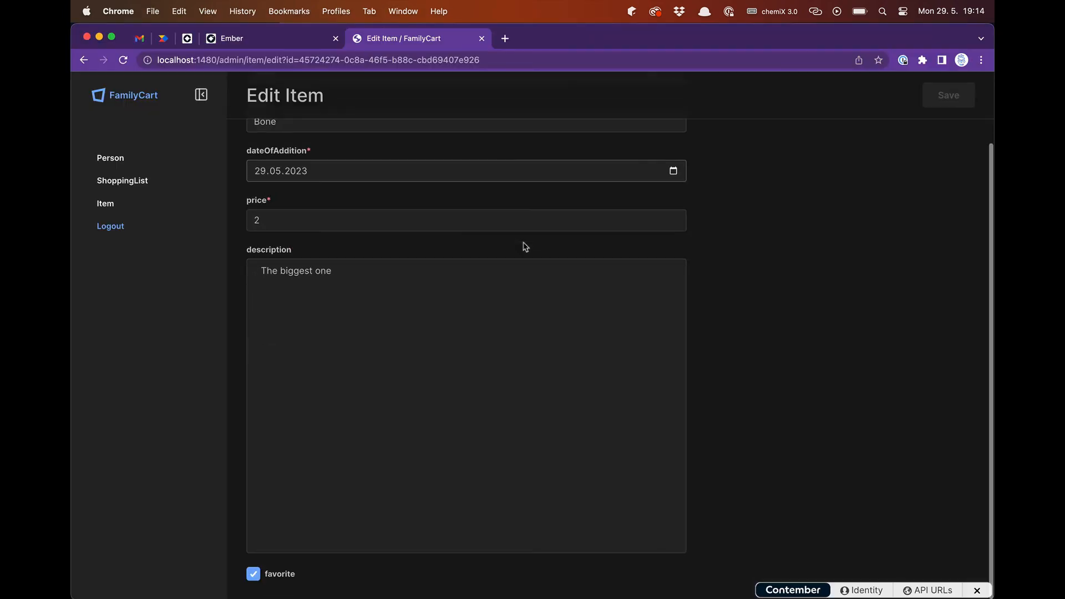
- Unmark the Bone item as favorite and save the item
click(253, 574)
click(949, 97)
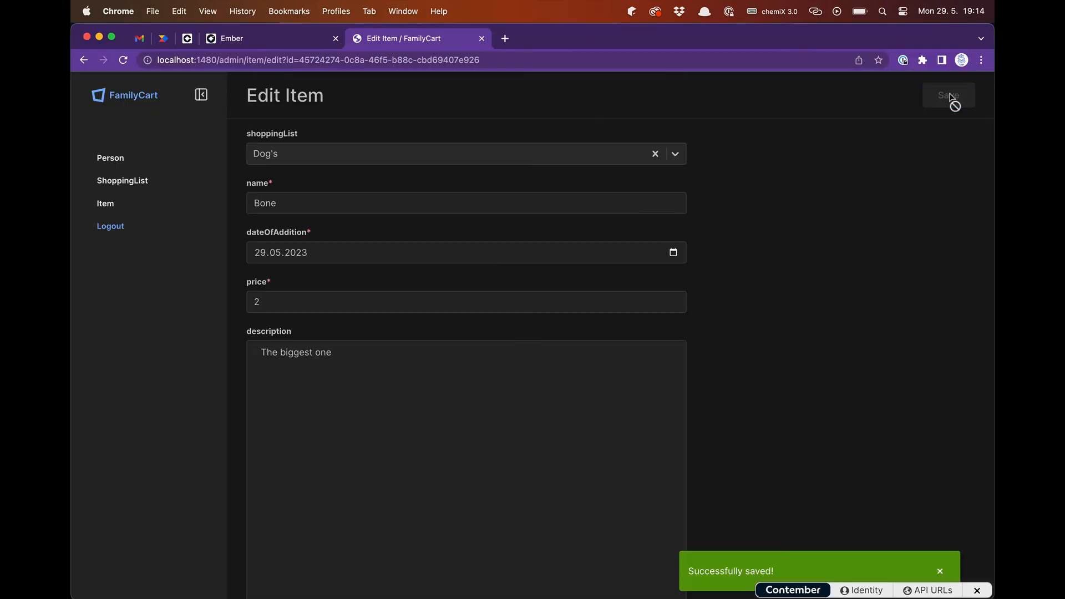
- Switch to VS Code and examine the favorite column definition of the Item class in api/model/index.ts
key(super+Tab)
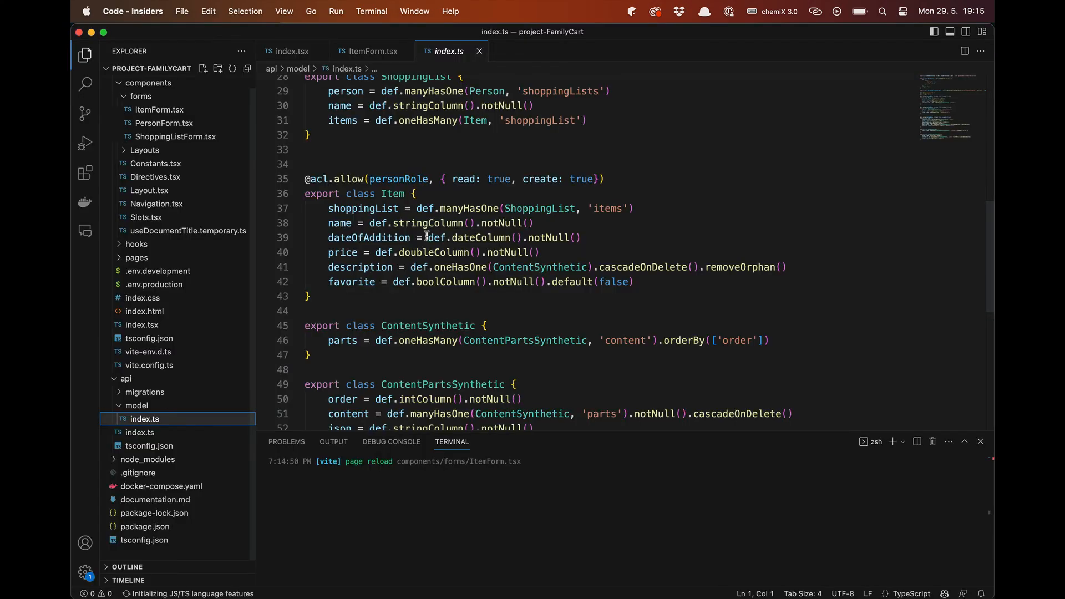
scroll(430, 231, down, 5)
scroll(430, 231, up, 3)
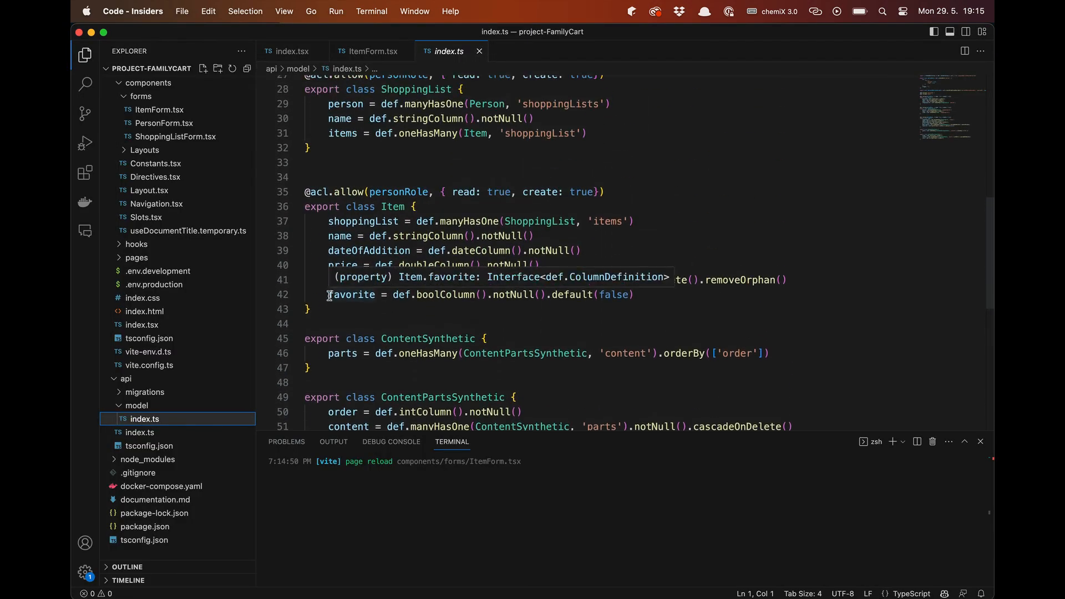
drag(329, 294, 645, 293)
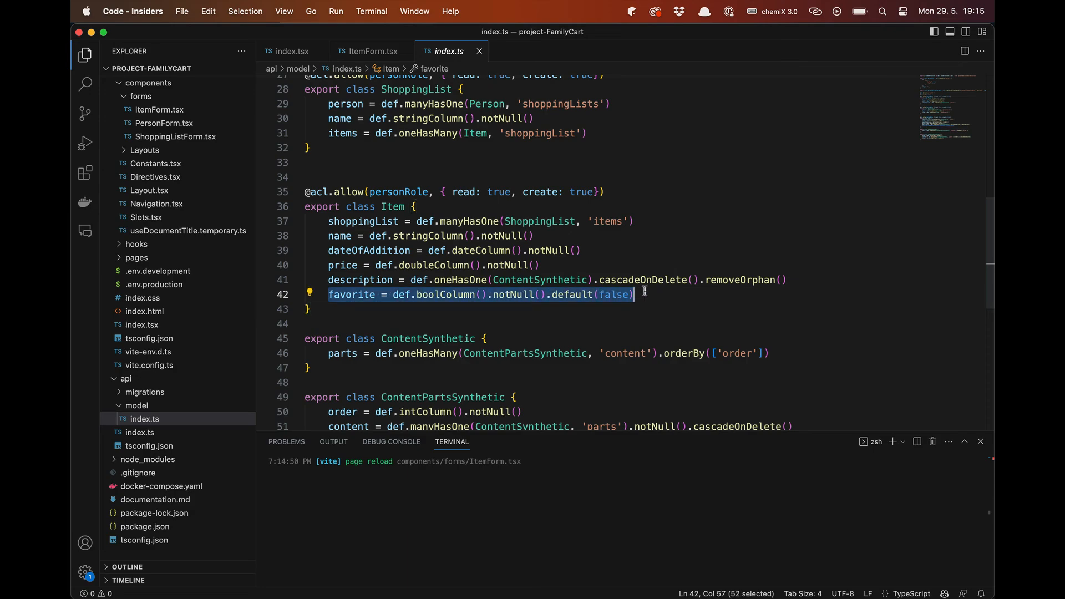
click(647, 292)
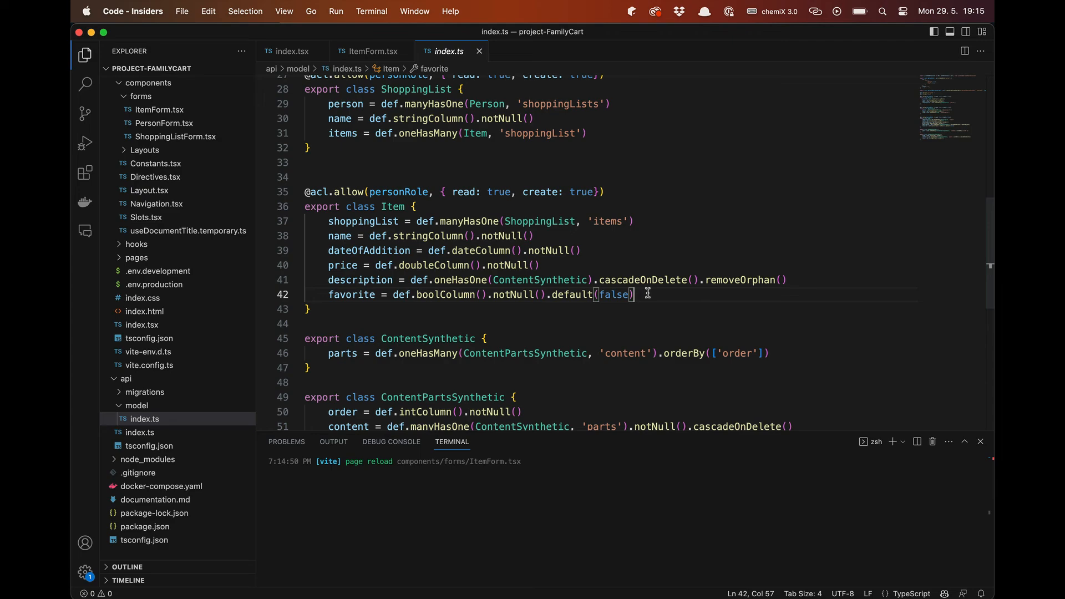
- Check the dashboard in Chrome and, in VS Code, replace the three welcome paragraphs in admin/pages/index.tsx with one paragraph reading "favorites"
key(super+Tab)
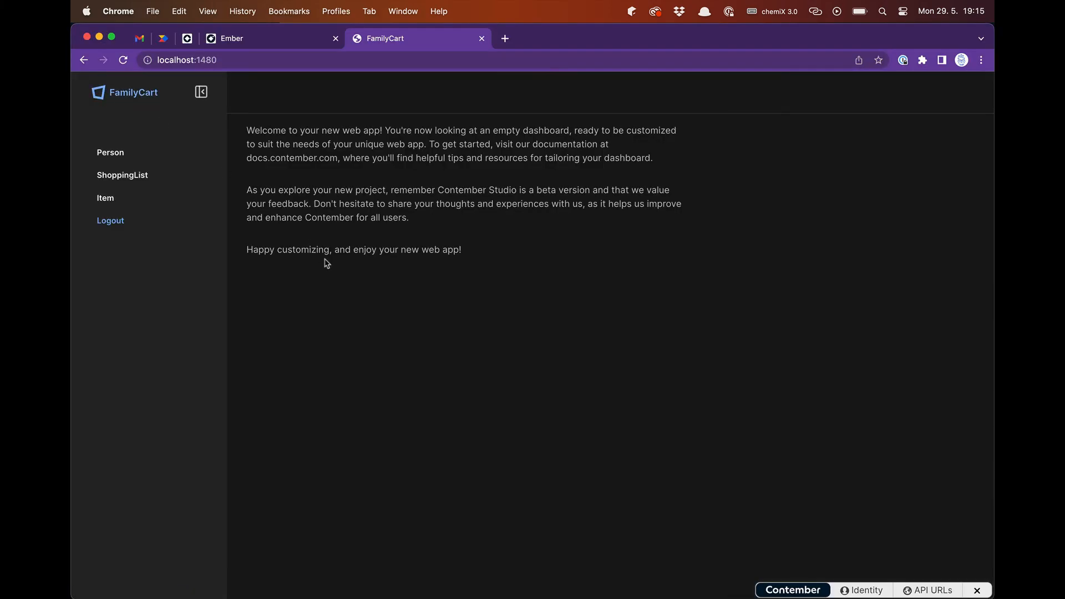
key(super+Tab)
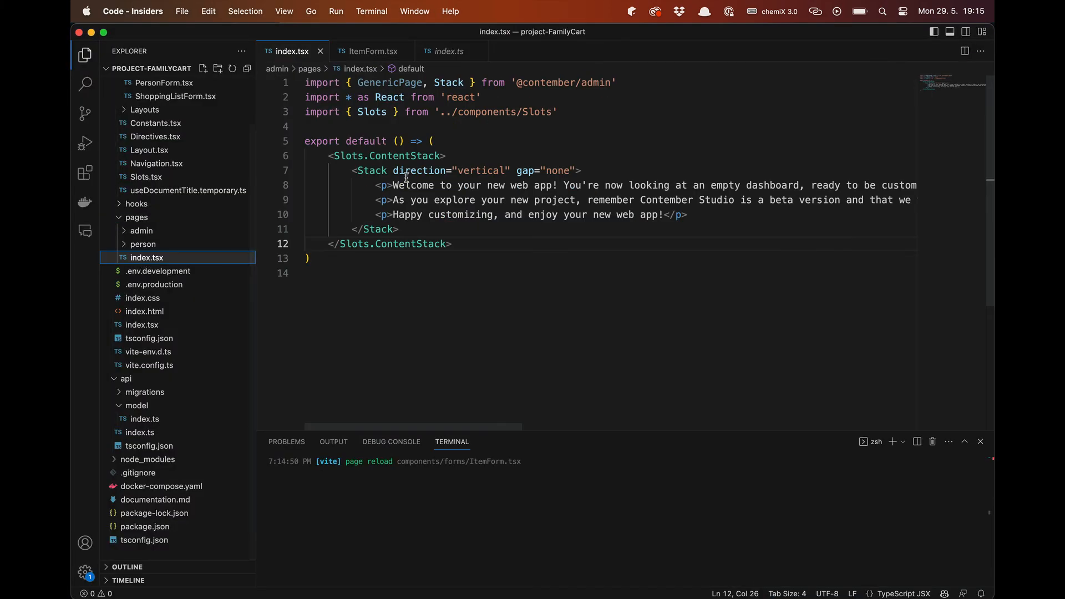
drag(378, 185, 750, 217)
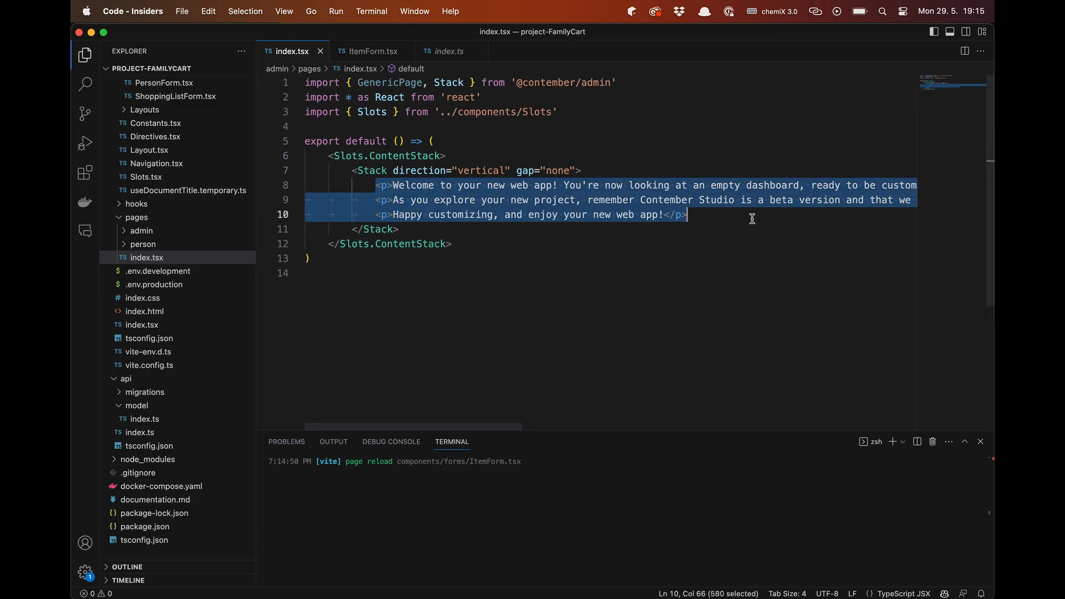
key(BackSpace)
text(<p>)
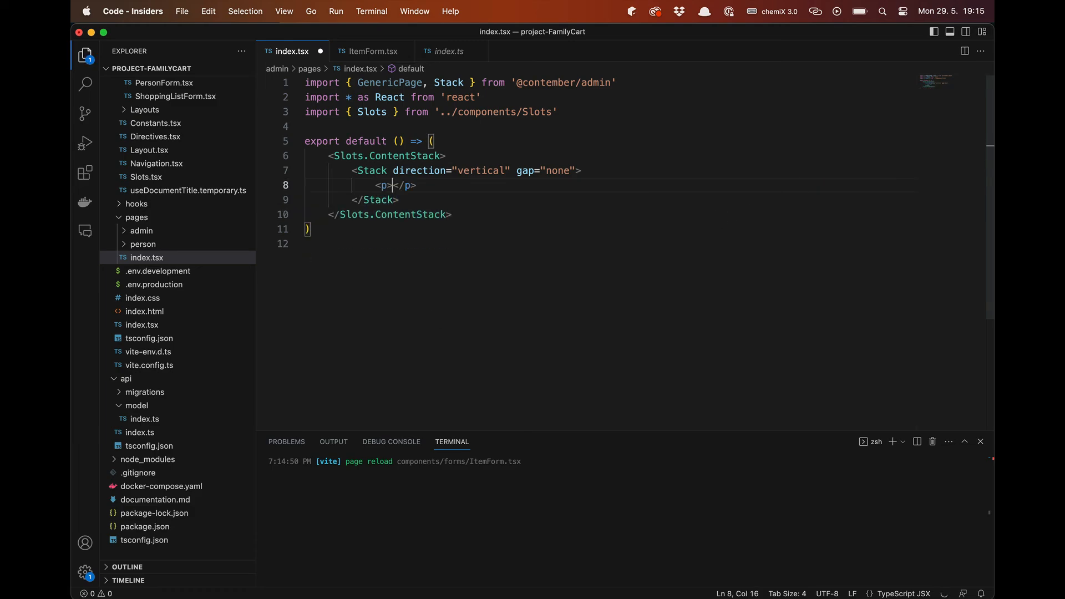
text(favorites)
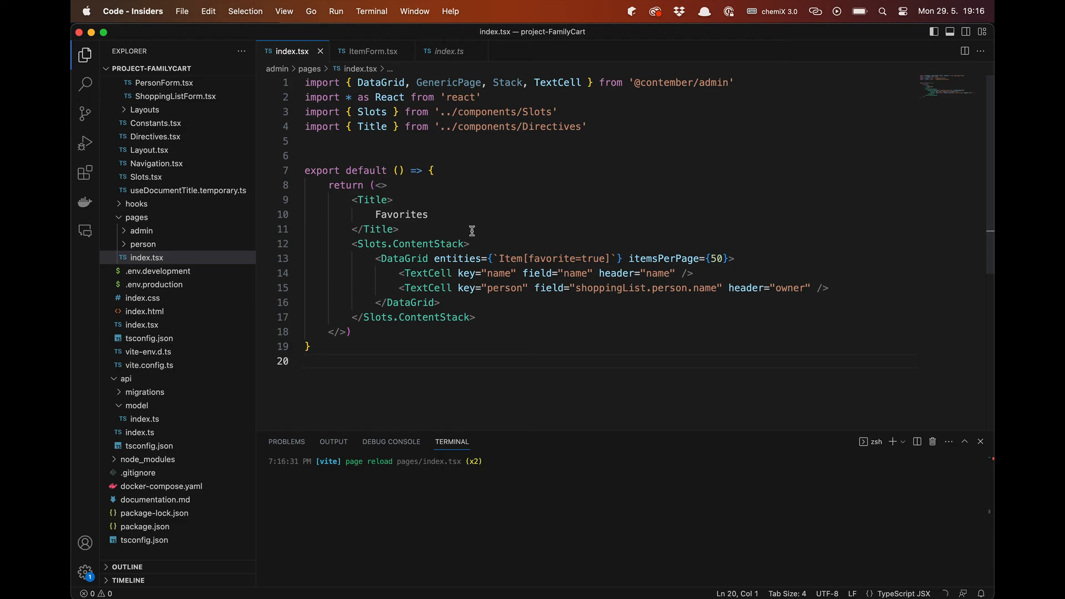
- Examine the Favorites Title block, the Slots.ContentStack block and its nested DataGrid in index.tsx
drag(352, 199, 409, 226)
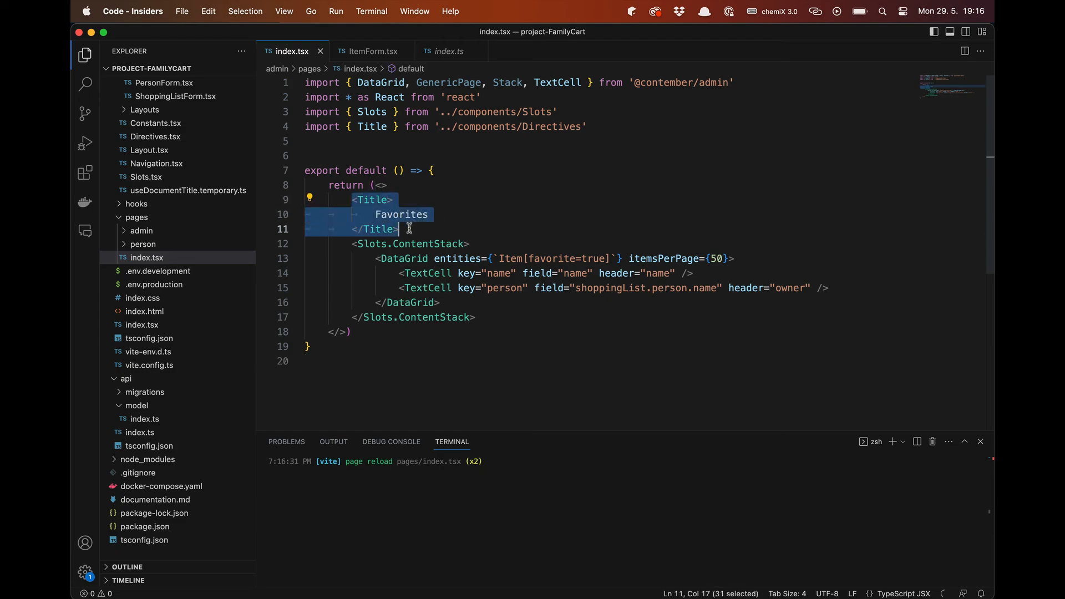
click(409, 228)
click(353, 244)
shift+click(490, 316)
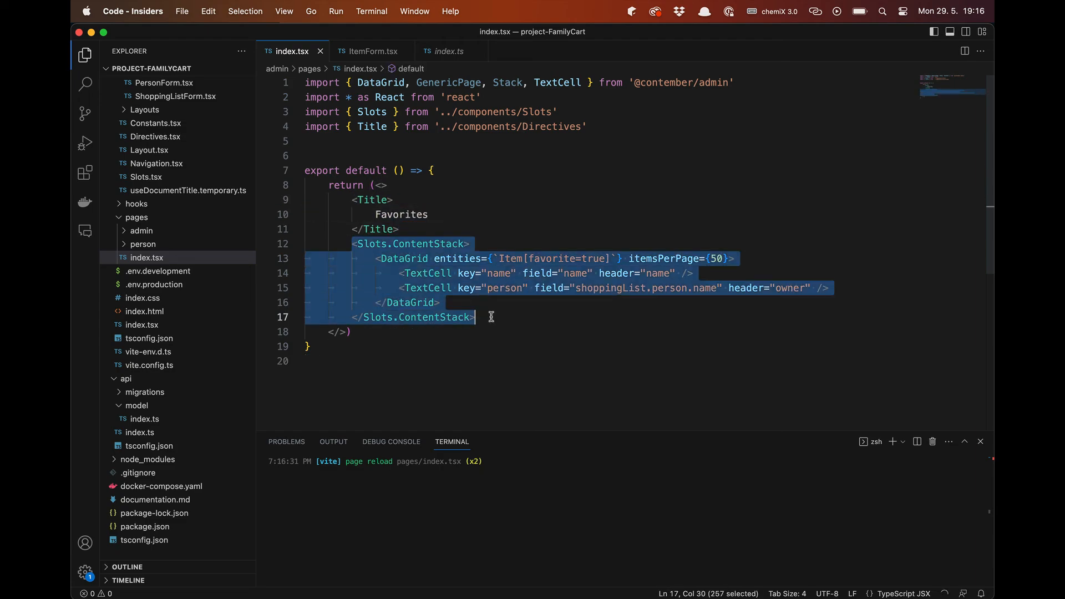
click(490, 316)
click(375, 259)
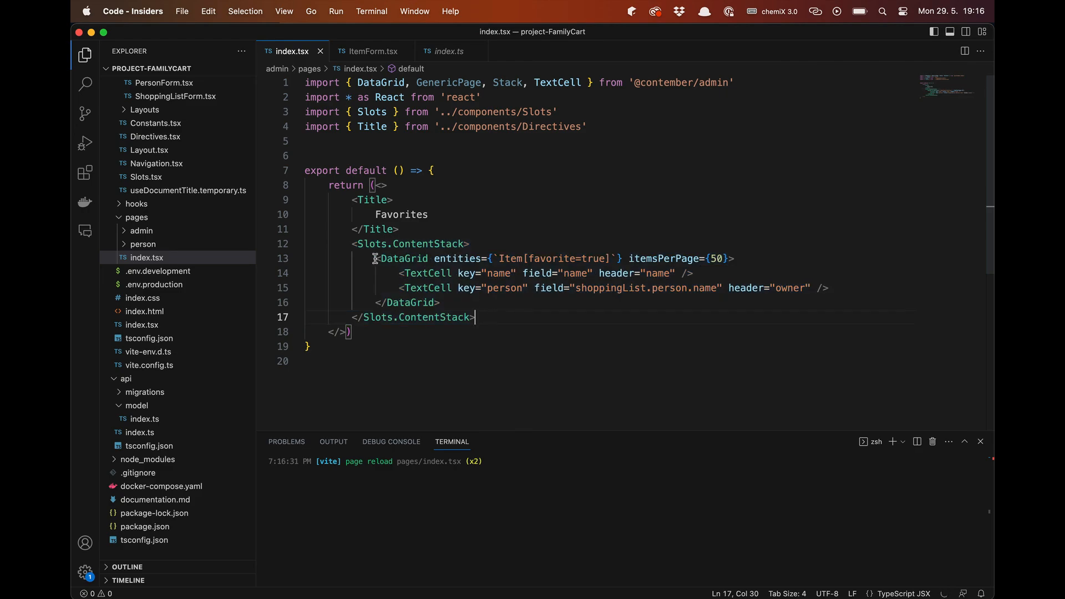
shift+click(462, 302)
click(460, 304)
- Examine the DataGrid's Item[favorite=true] filter and its name and shoppingList.person.name cells, and view the Favorites page in Chrome
click(434, 259)
shift+click(557, 267)
shift+click(622, 259)
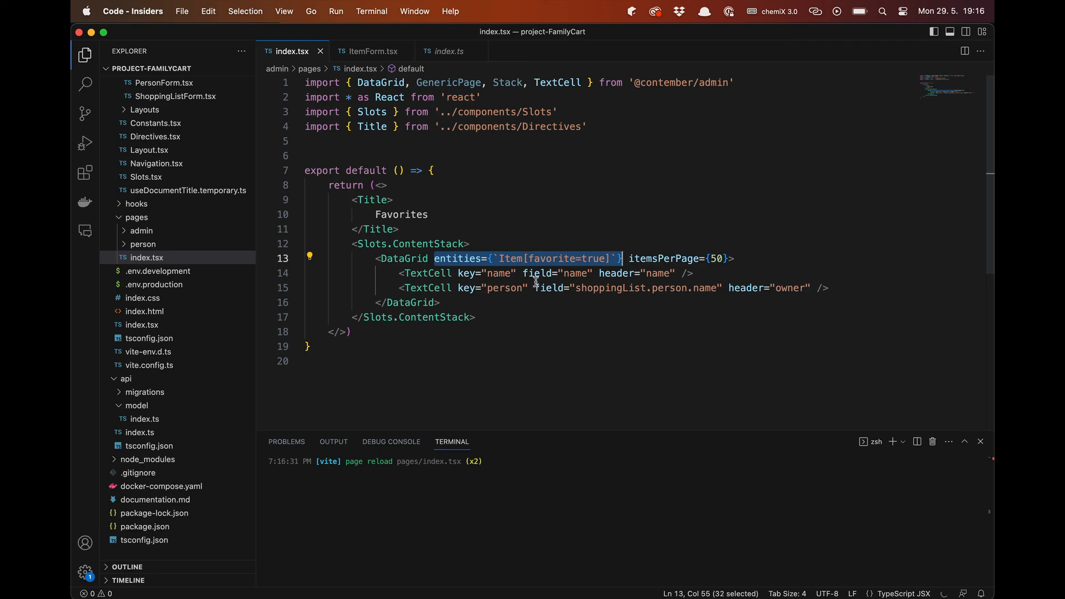
double_click(496, 273)
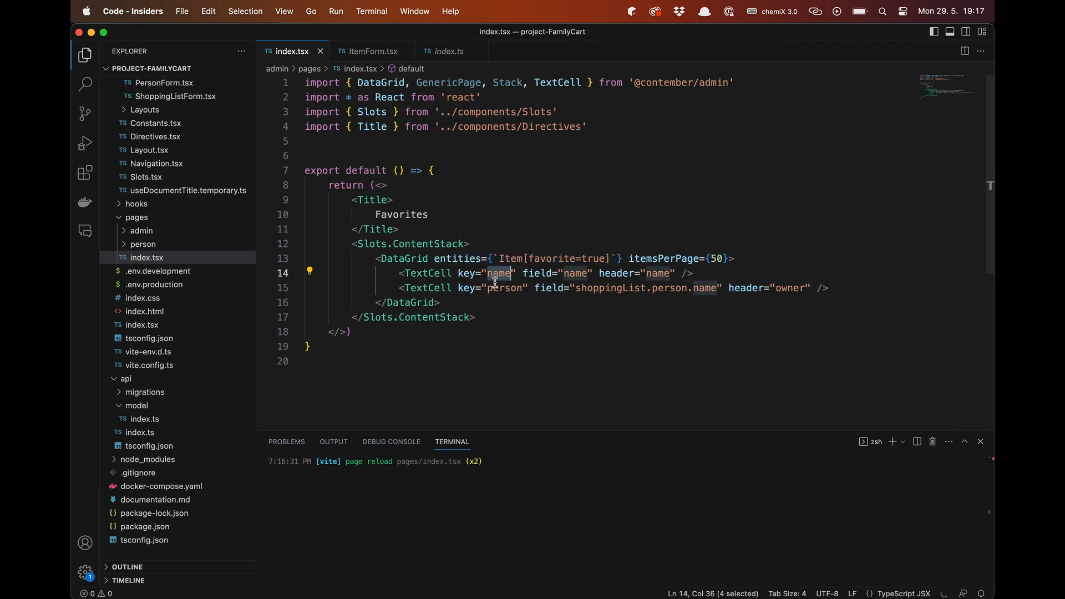
drag(576, 290, 717, 288)
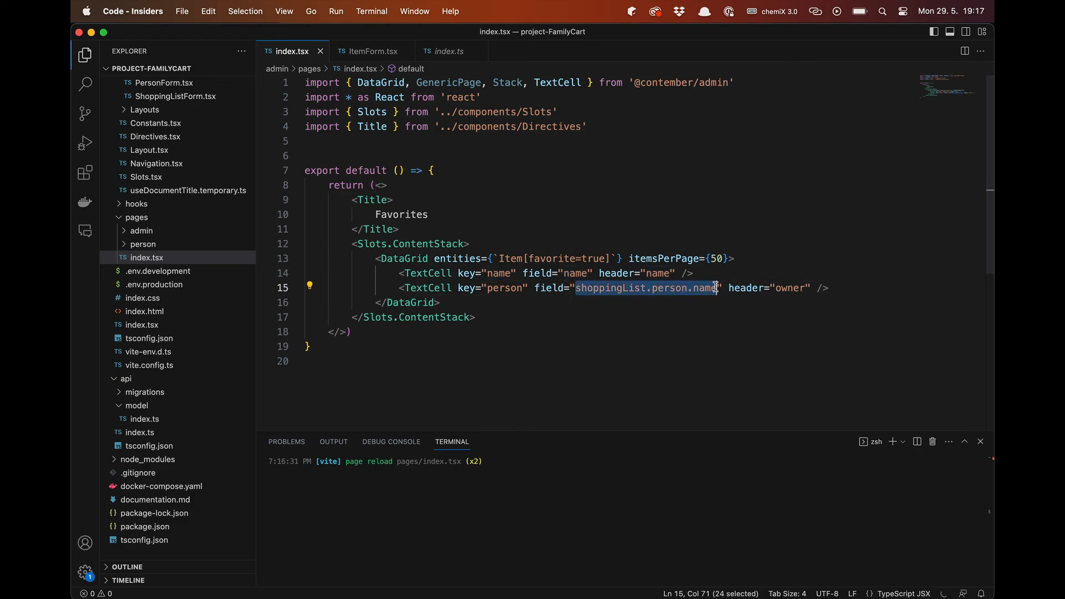
click(491, 316)
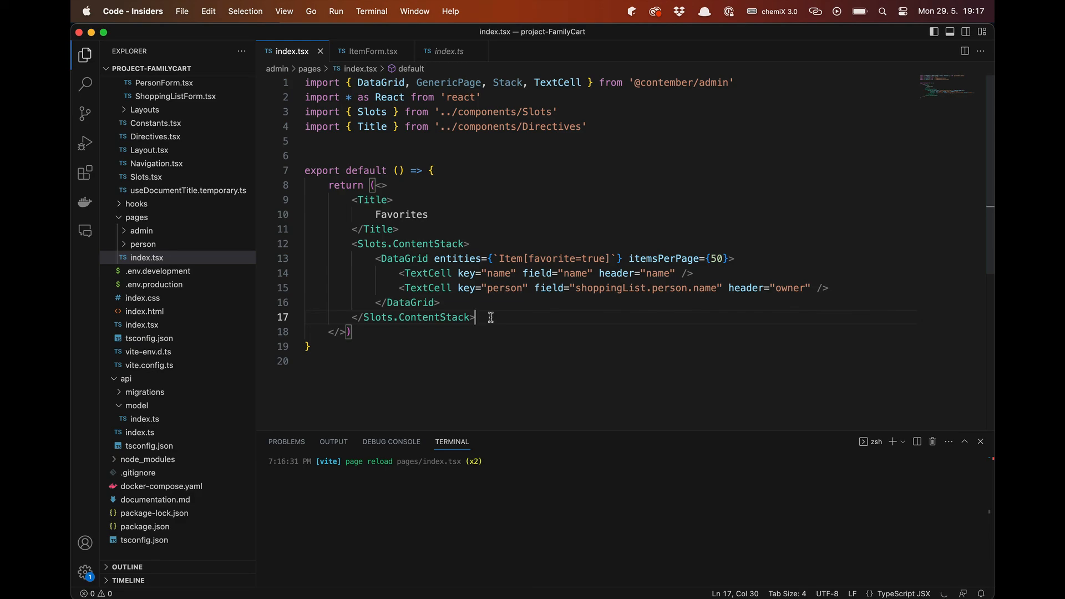
key(super+Tab)
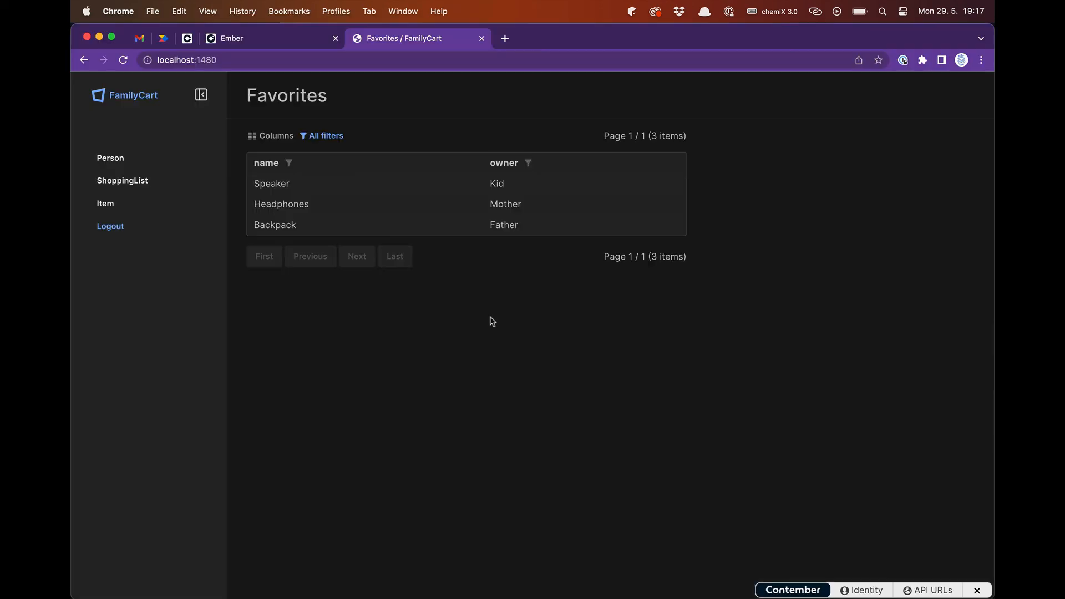